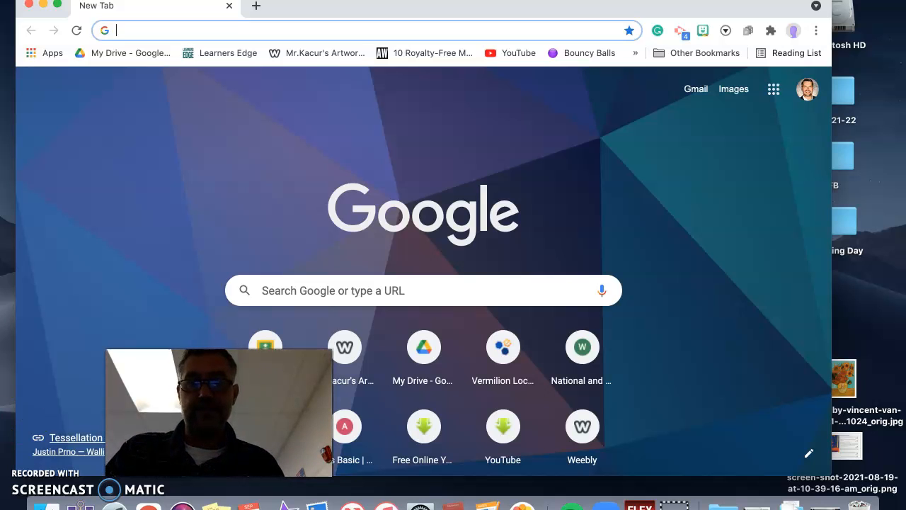
- Open the pixlr.com website in the browser
left_click(160, 32)
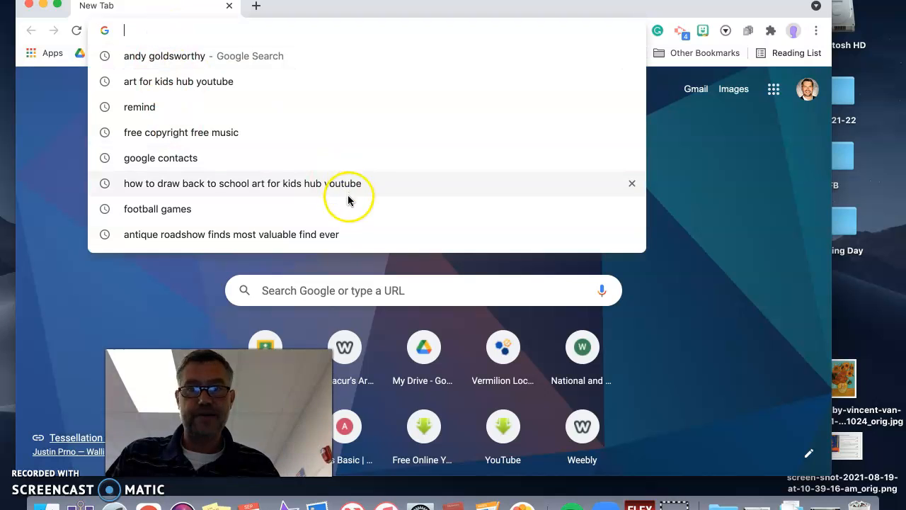
type("pi")
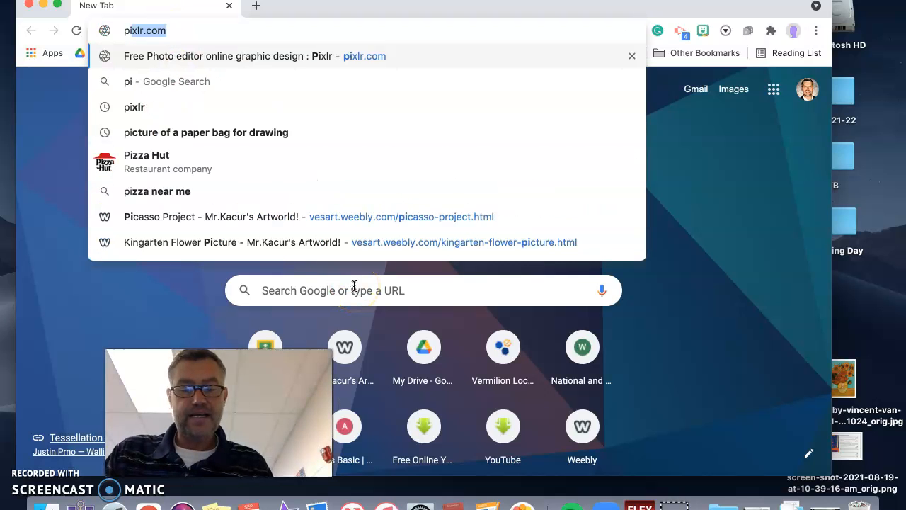
type("xlr")
key("Return")
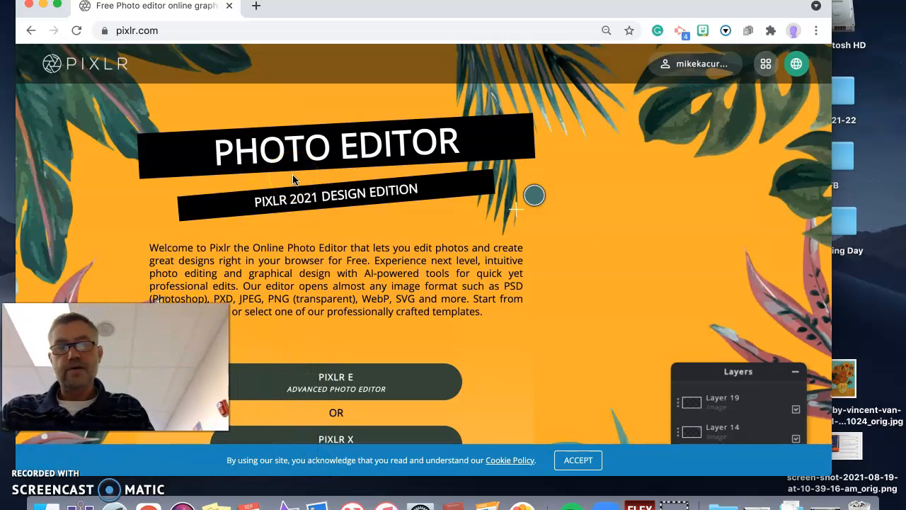
- Check the account options on the Pixlr home page and open the Pixlr E advanced photo editor
left_click(680, 60)
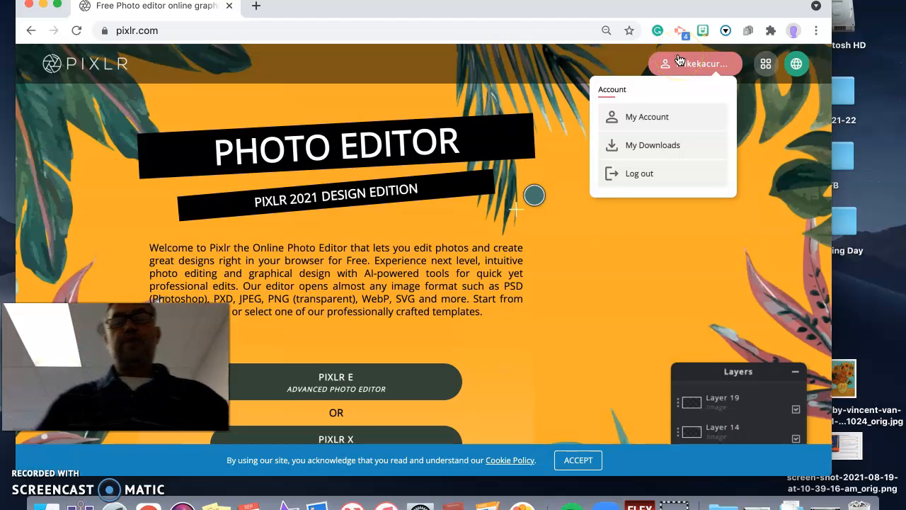
left_click(637, 284)
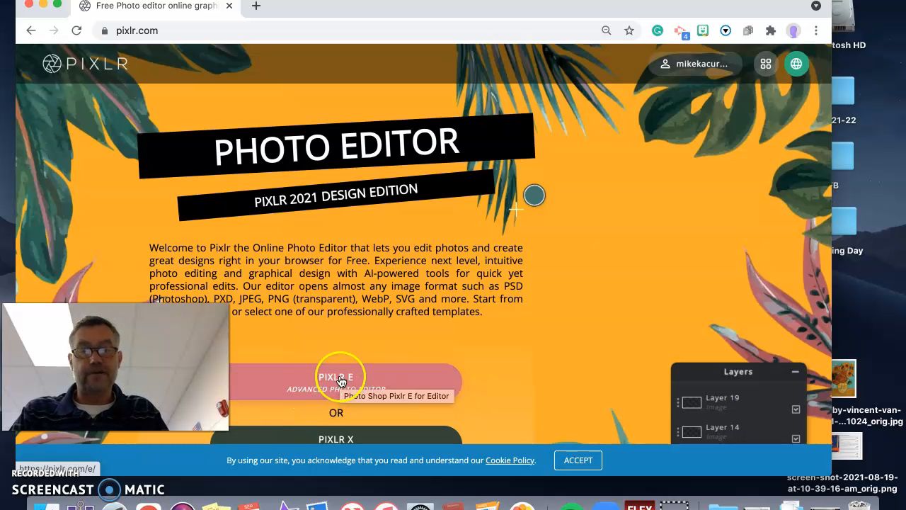
scroll(382, 301, "down", 5)
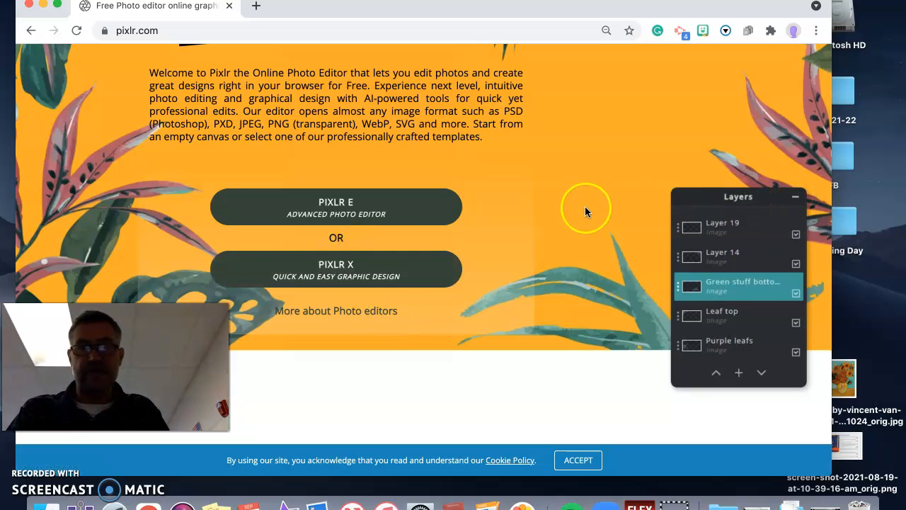
left_click(341, 215)
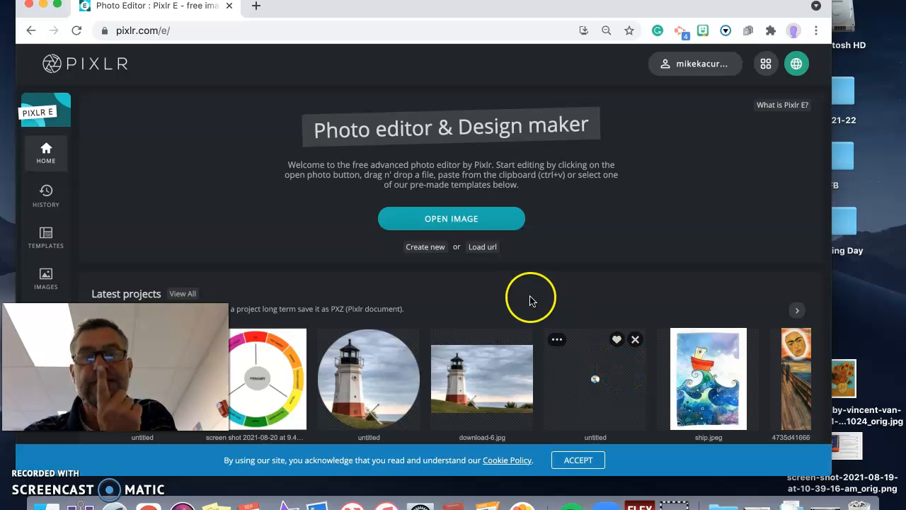
- Search Google for "Football" in a new browser tab and show the image results
left_click(258, 8)
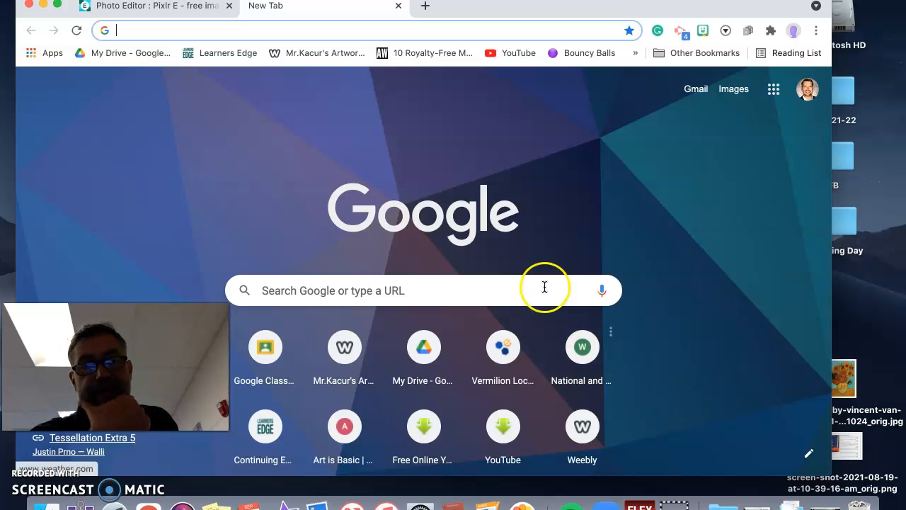
left_click(364, 289)
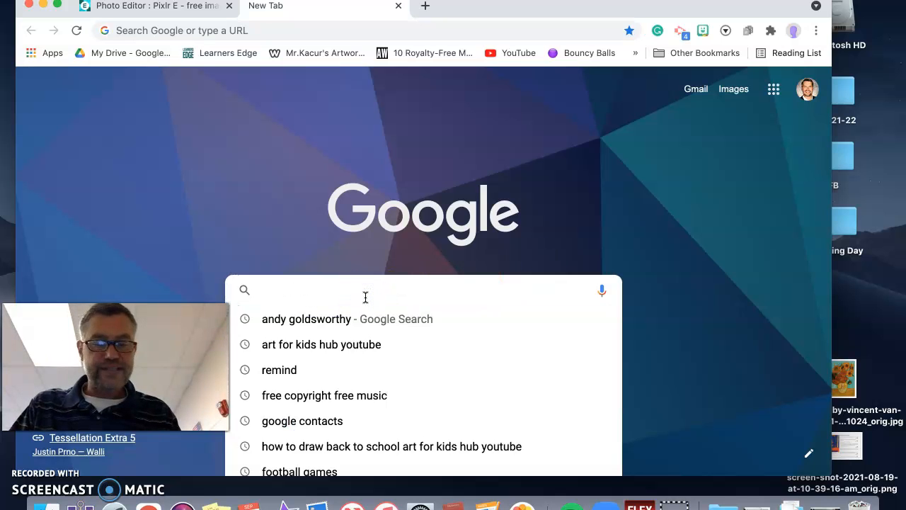
type("Football")
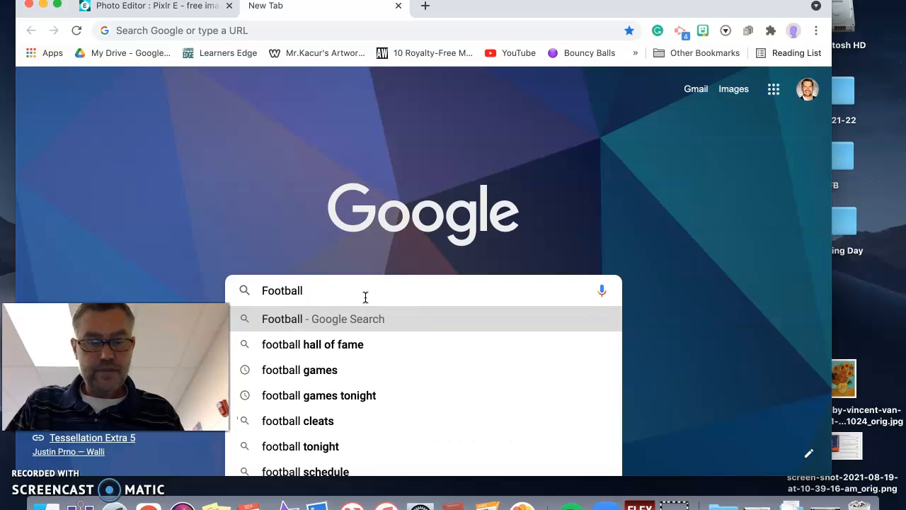
key("Return")
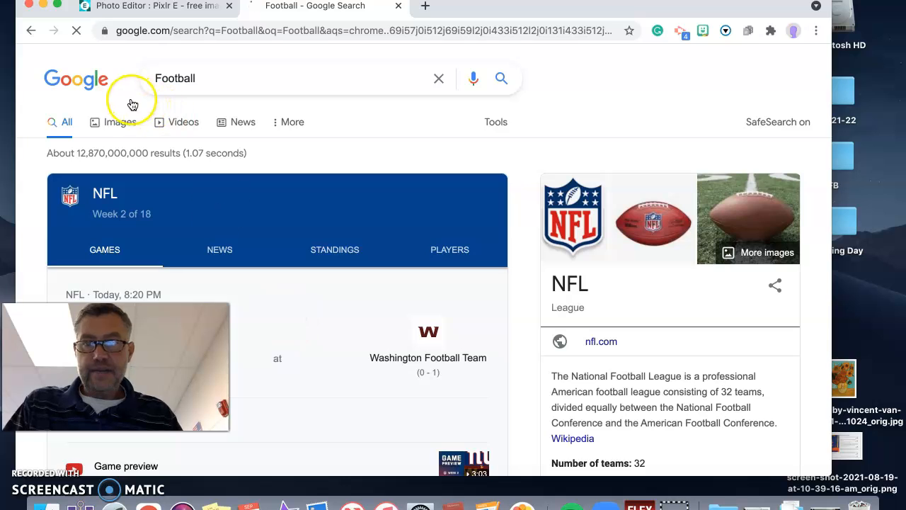
left_click(120, 126)
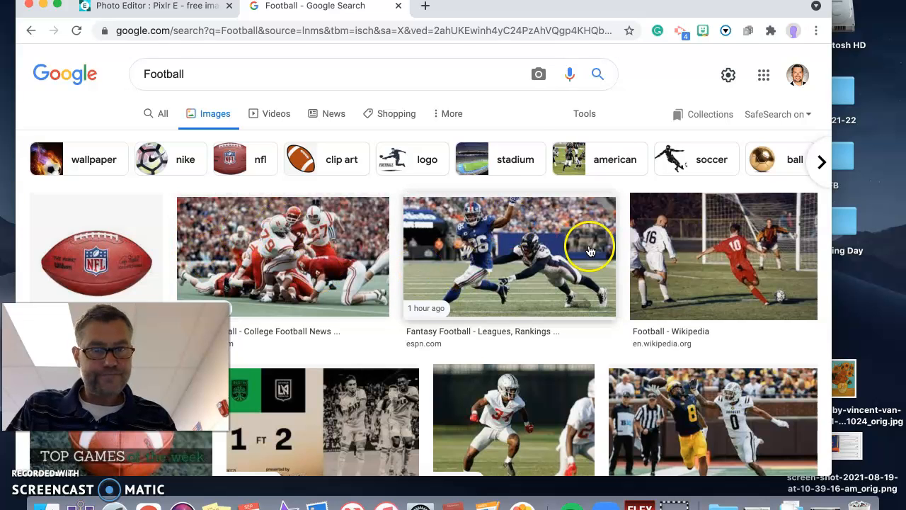
- Browse the football image results and open the preview of the Michigan football photo from freep.com
scroll(567, 241, "down", 1)
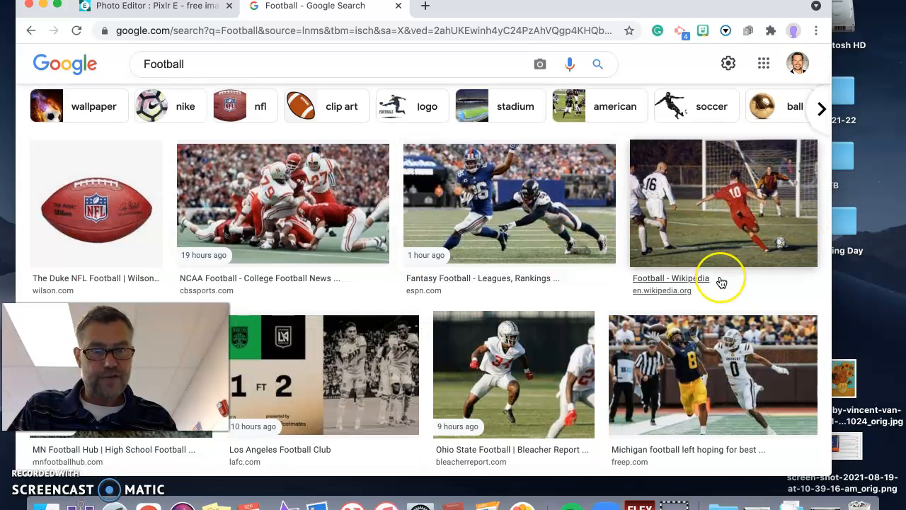
scroll(723, 282, "down", 4)
scroll(722, 283, "up", 1)
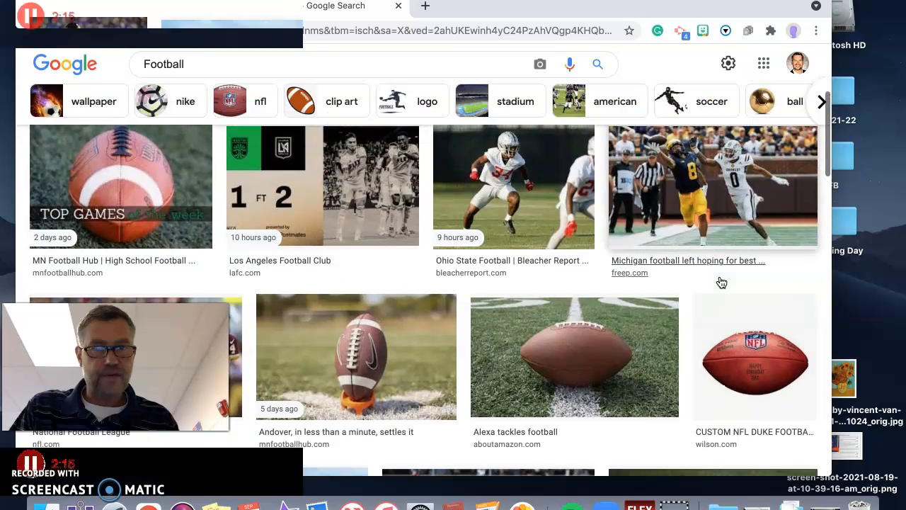
left_click(683, 198)
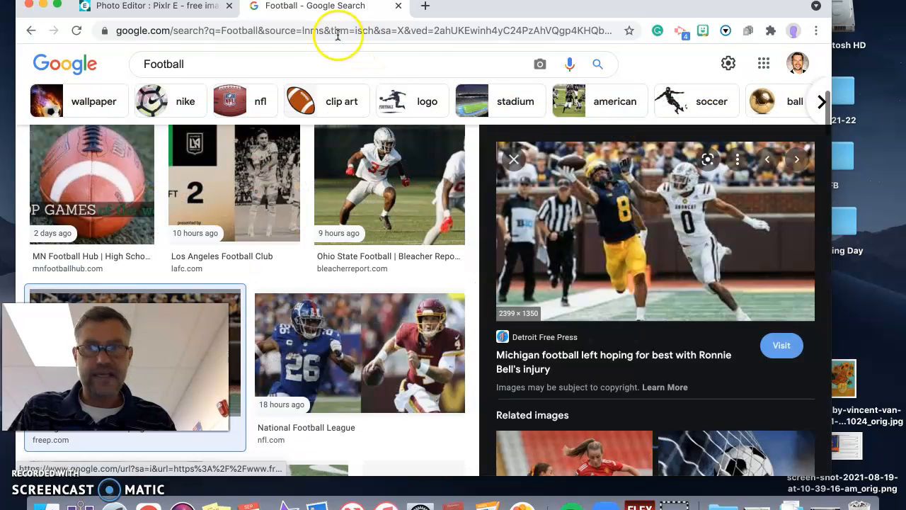
- Uncover the desktop and save the previewed Michigan football photo onto it
left_click_drag(521, 10, 647, 114)
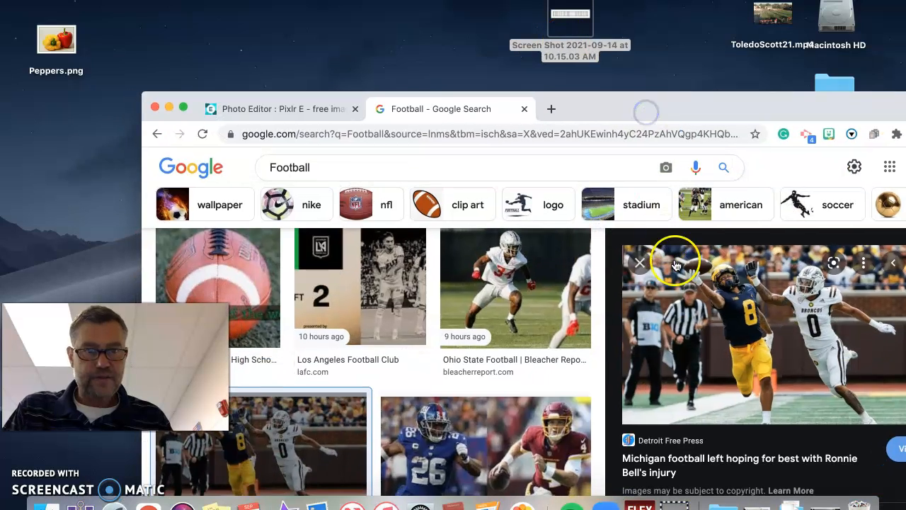
left_click_drag(742, 315, 58, 125)
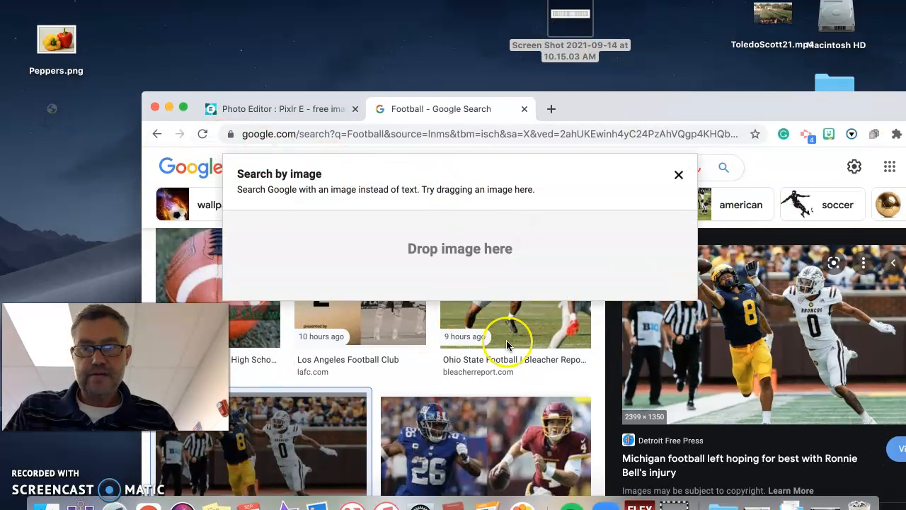
left_click(520, 313)
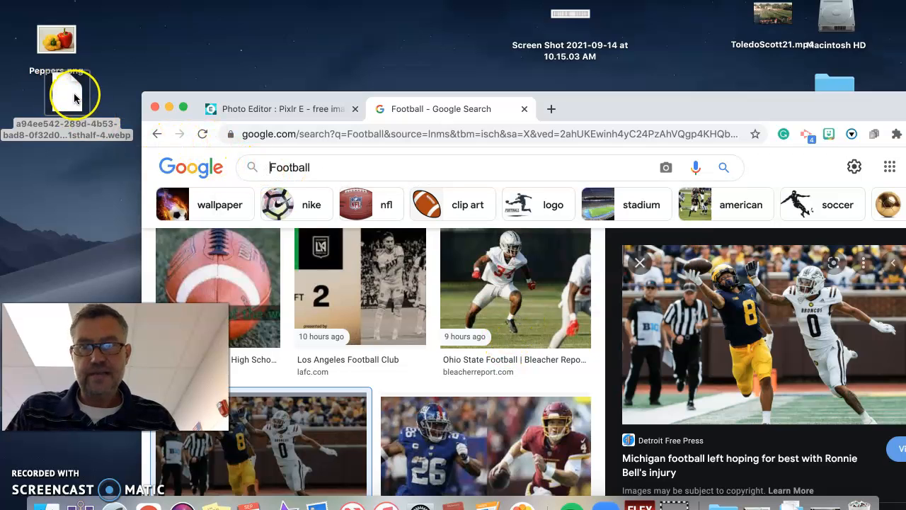
- Capture a screenshot of the area around the two players in the previewed football photo and save it to the desktop
left_click_drag(635, 99, 499, 10)
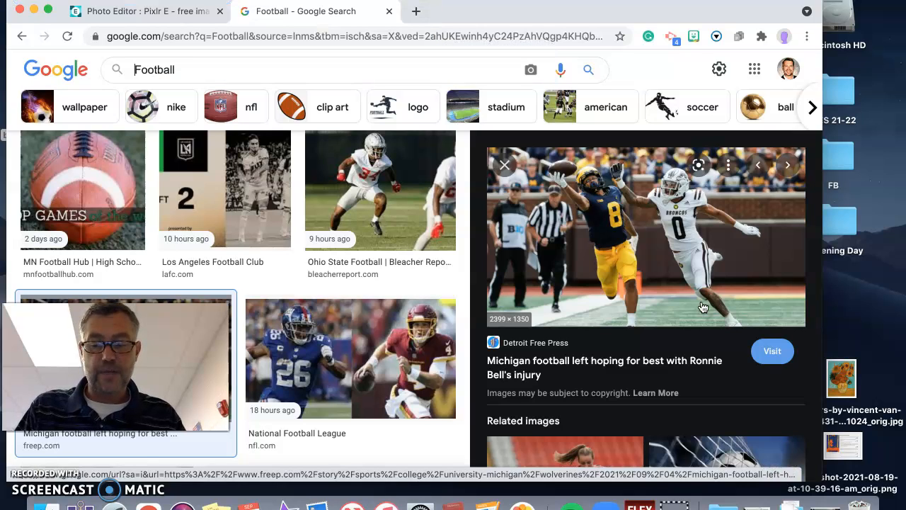
key("super+shift+4")
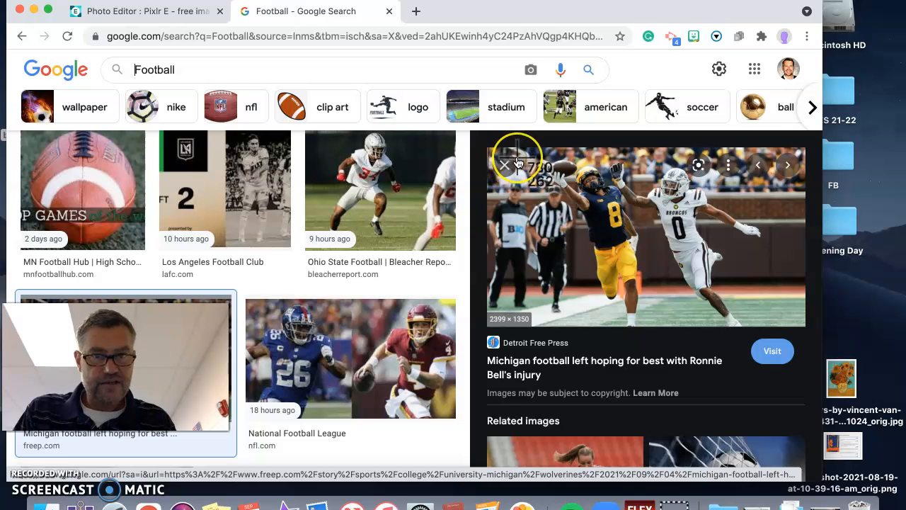
left_click_drag(517, 160, 778, 319)
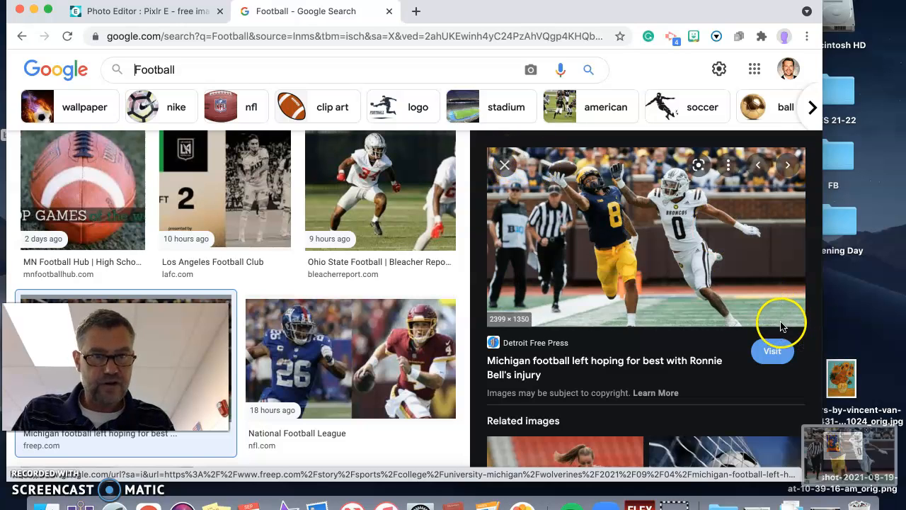
left_click(877, 471)
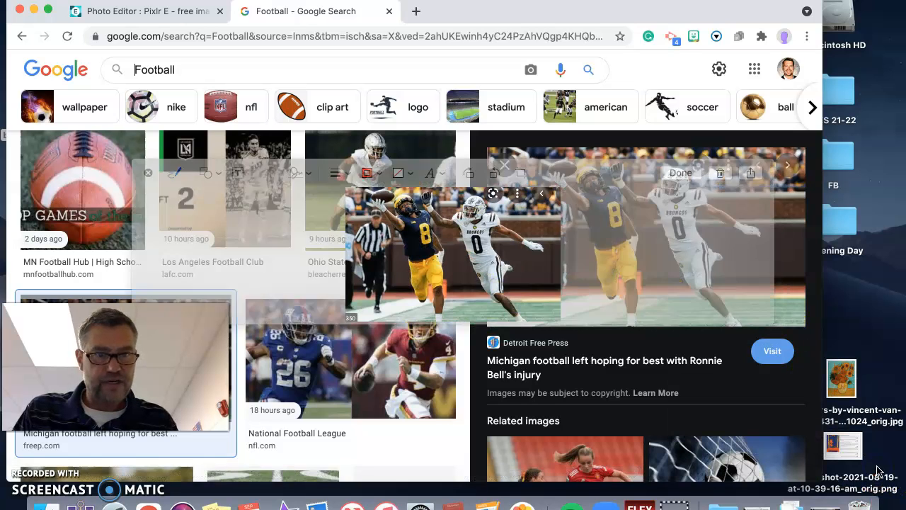
left_click(680, 172)
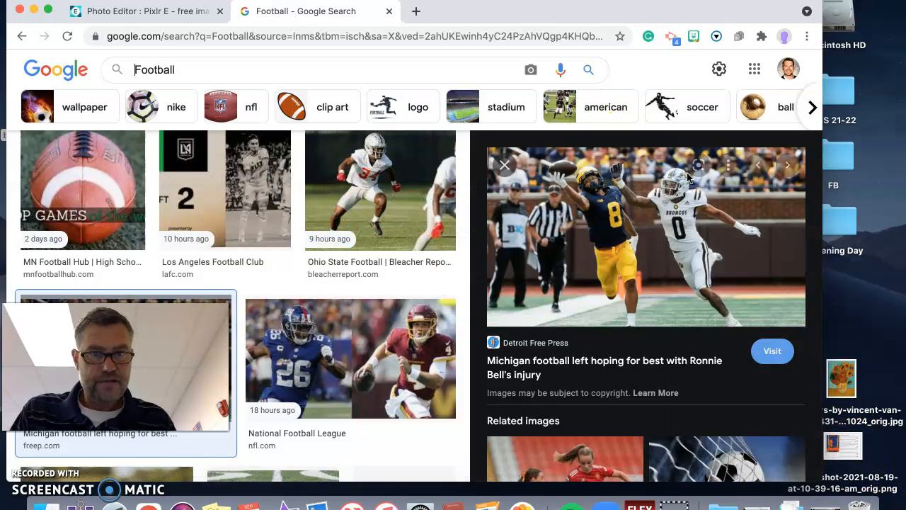
- Place the new football screenshot beside Peppers.png on the desktop and move the downloaded .webp file to the trash
left_click_drag(499, 22, 633, 438)
left_click_drag(571, 92, 165, 35)
left_click_drag(65, 92, 860, 504)
- Move the two screenshots and The-Starry-Night-1.jpg from the Pixlr folder onto the desktop below Peppers.png
double_click(705, 245)
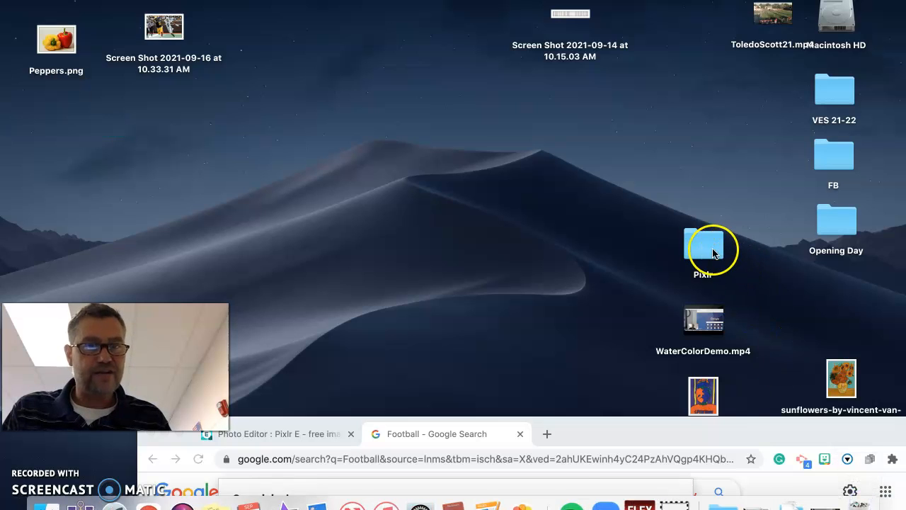
left_click(567, 125)
left_click_drag(566, 125, 44, 120)
left_click(190, 47)
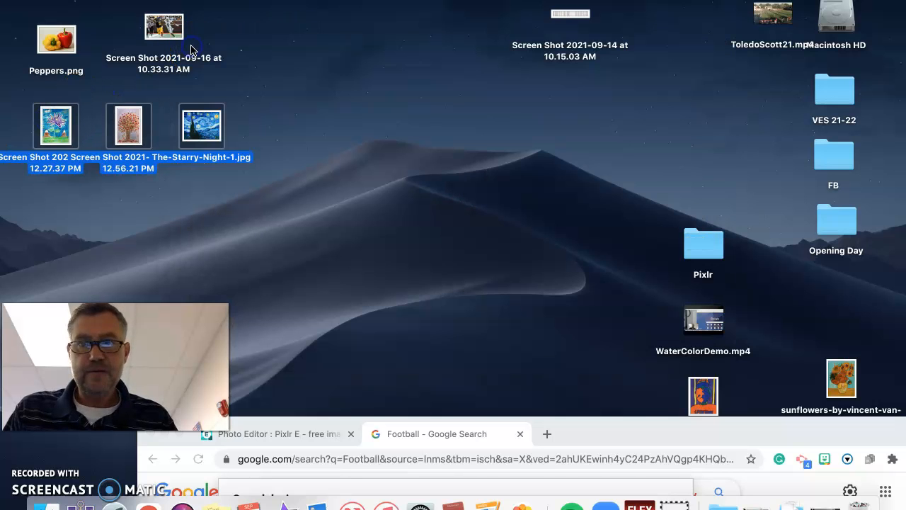
- Bring the browser window back up, dismiss the Search by image prompt and return to the Pixlr E page
left_click_drag(658, 431, 560, 6)
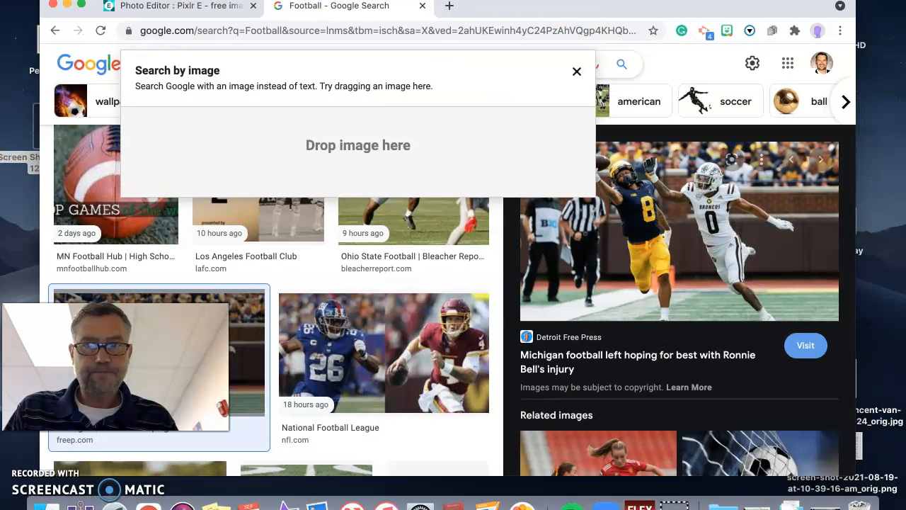
left_click(577, 73)
left_click(202, 7)
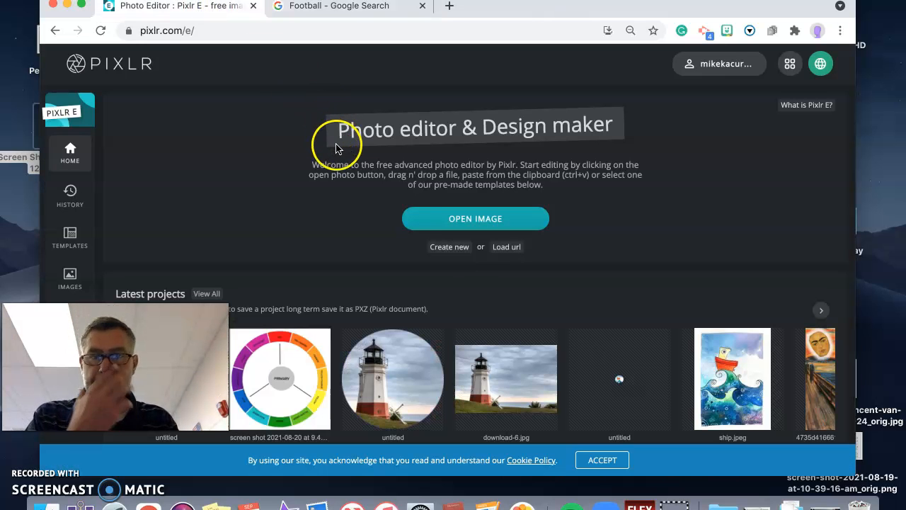
- Create a new Full HD 1920 x 1080 canvas named New1 with the background switched off
left_click(457, 251)
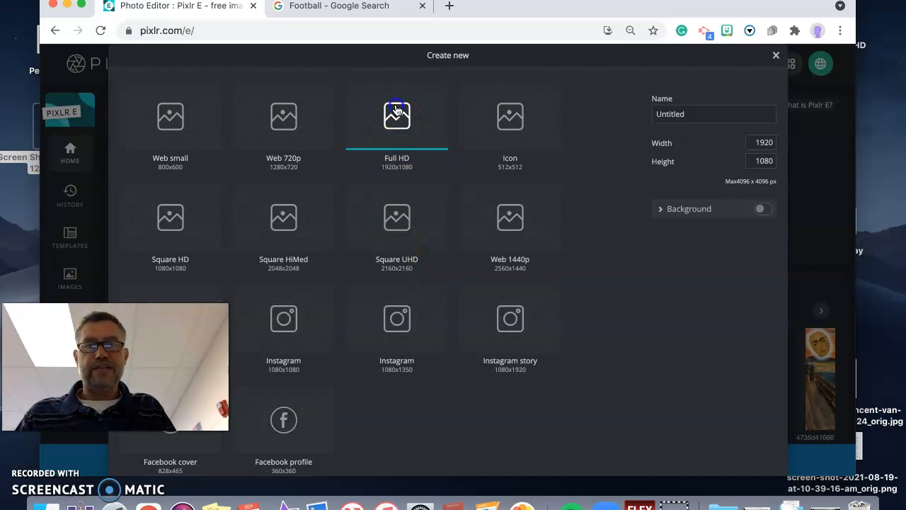
left_click(684, 114)
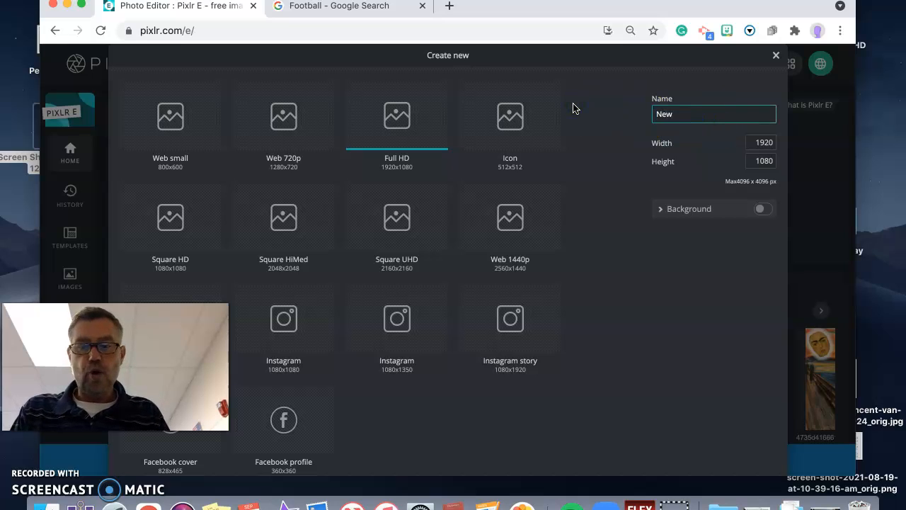
left_click(674, 239)
left_click(764, 147)
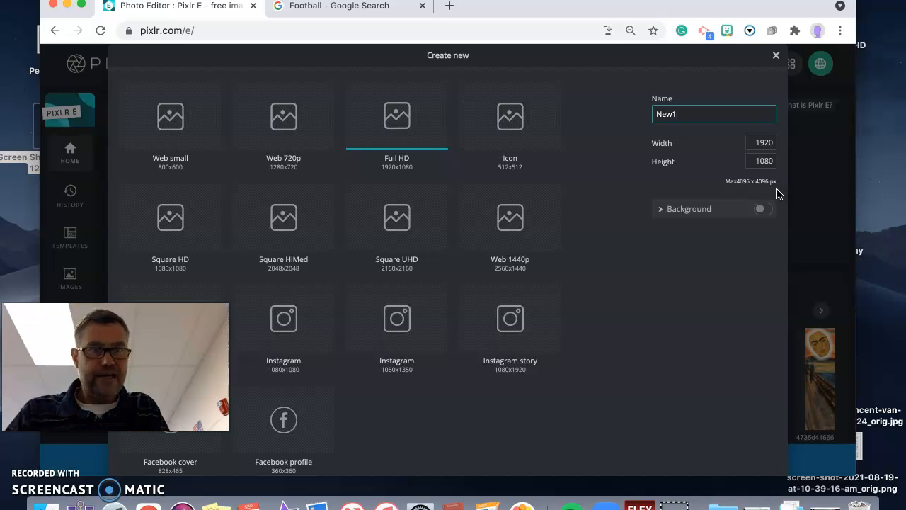
left_click(753, 233)
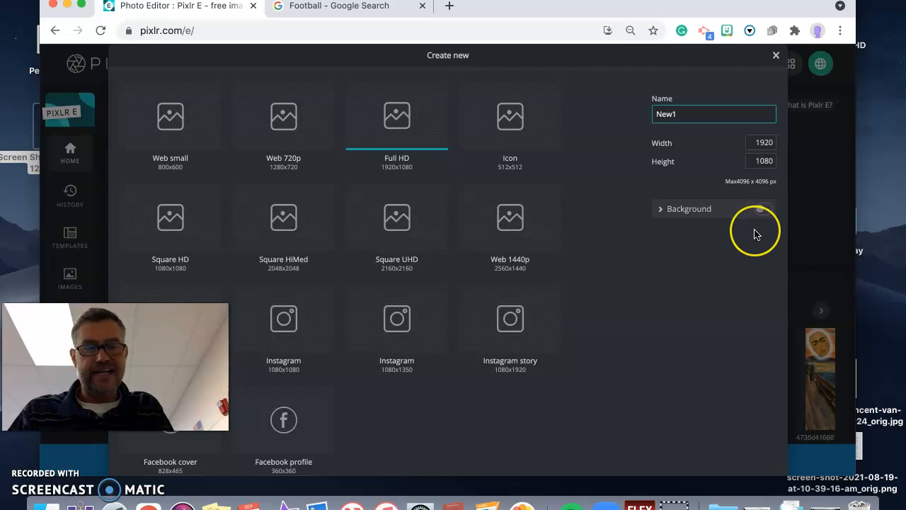
scroll(755, 233, "down", 2)
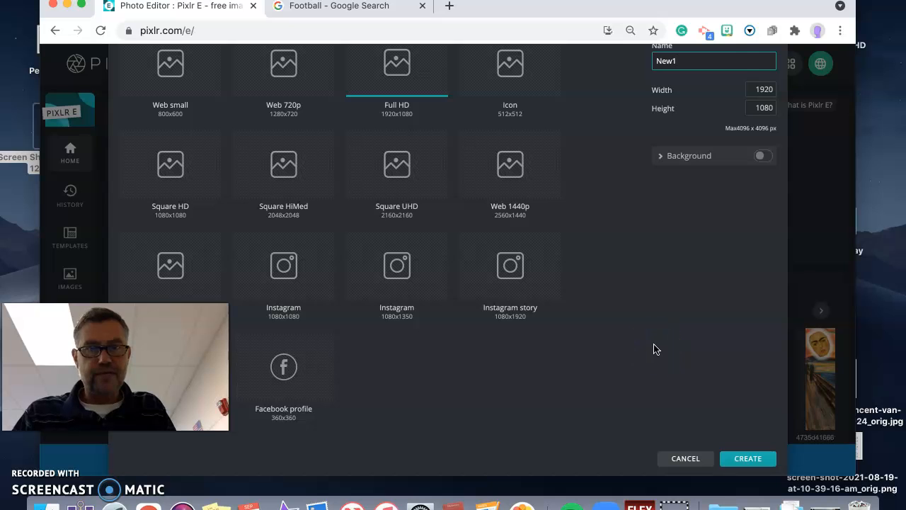
left_click(752, 460)
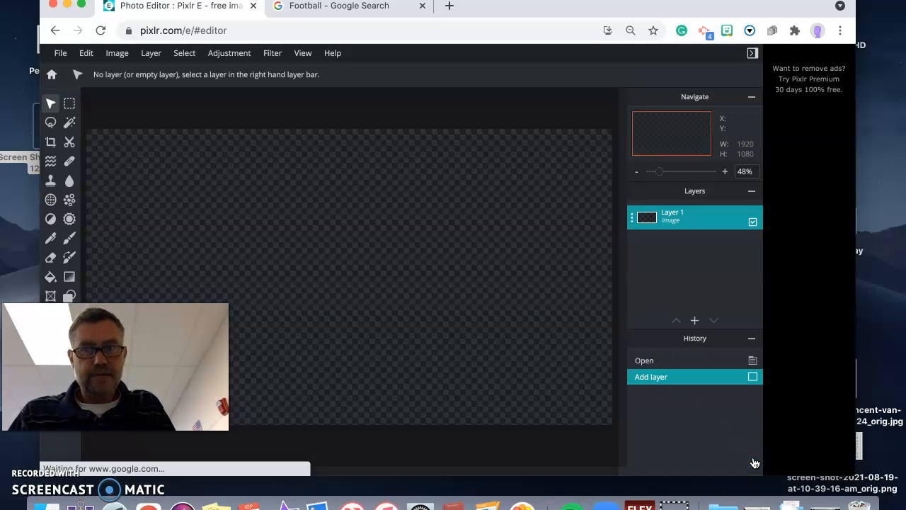
- Activate the Lasso Select tool for the empty canvas
left_click_drag(116, 367, 551, 430)
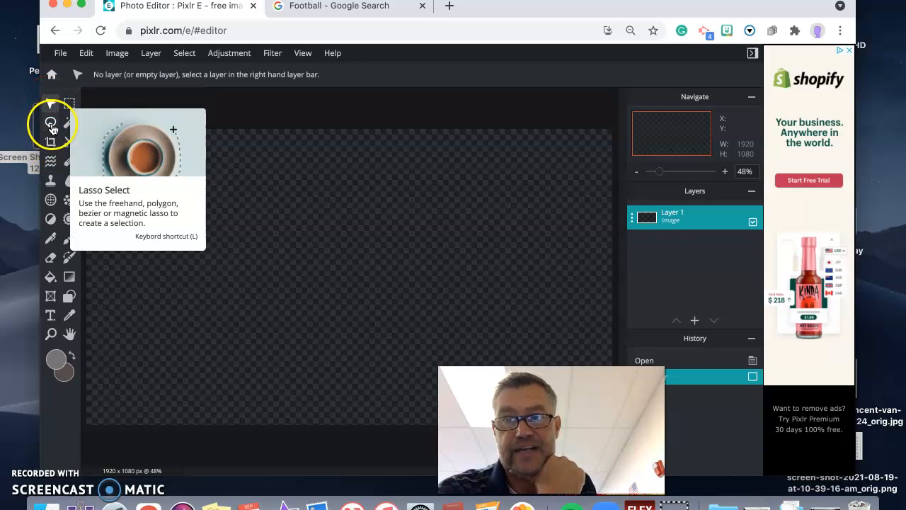
left_click(51, 123)
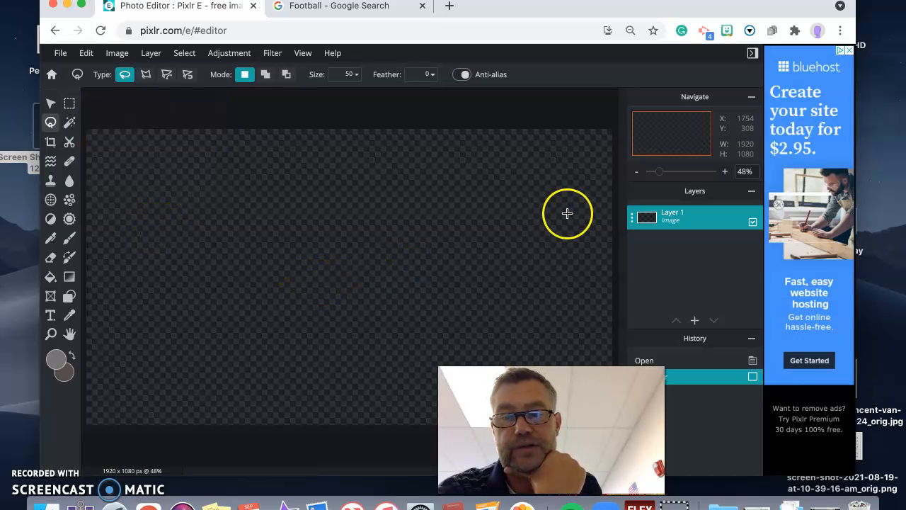
- Close the sidebar advertisement and open The-Starry-Night-1.jpg from the Desktop folder as a second document
left_click(848, 52)
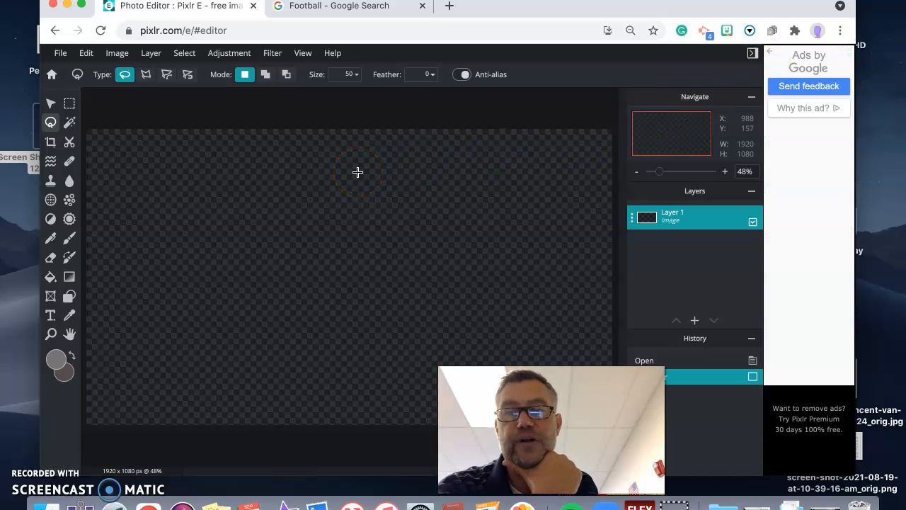
left_click(60, 54)
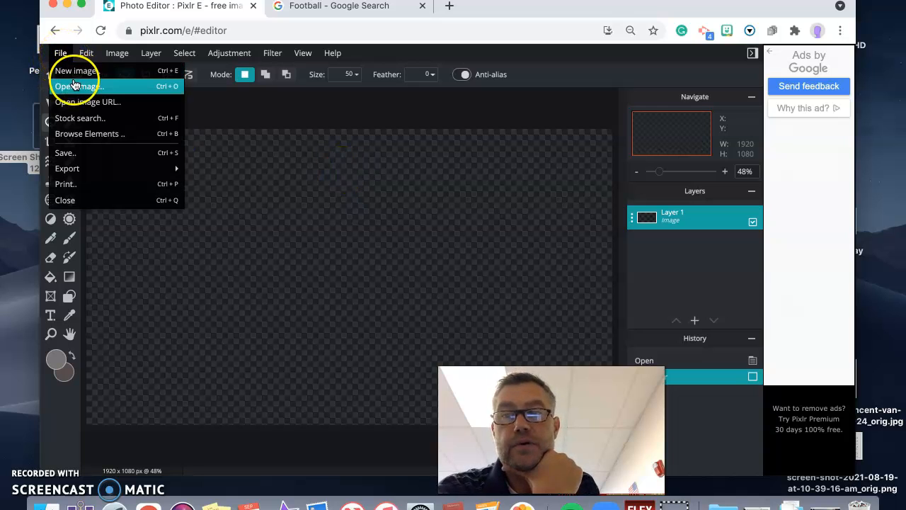
left_click(74, 85)
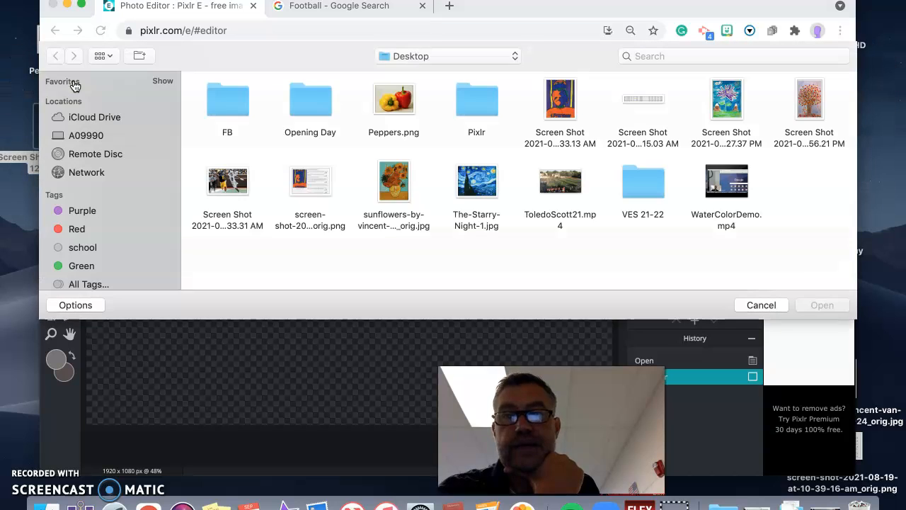
left_click(411, 56)
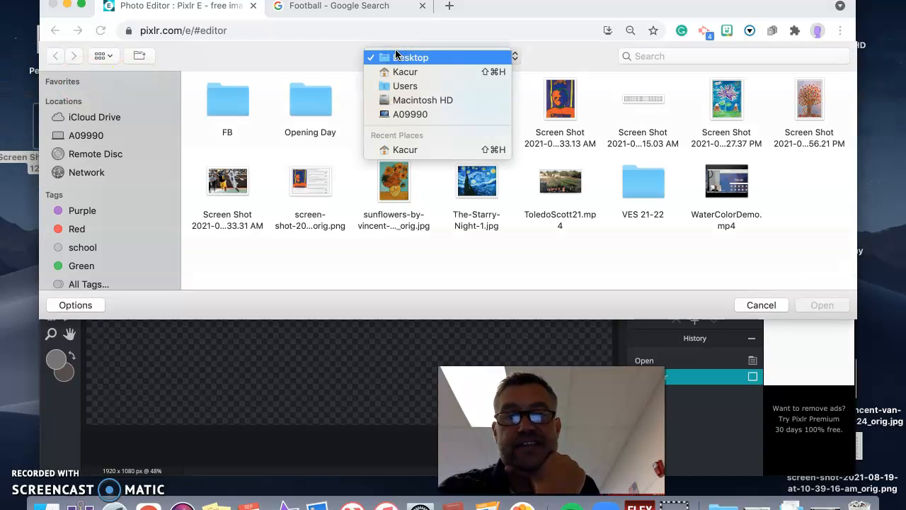
left_click(396, 56)
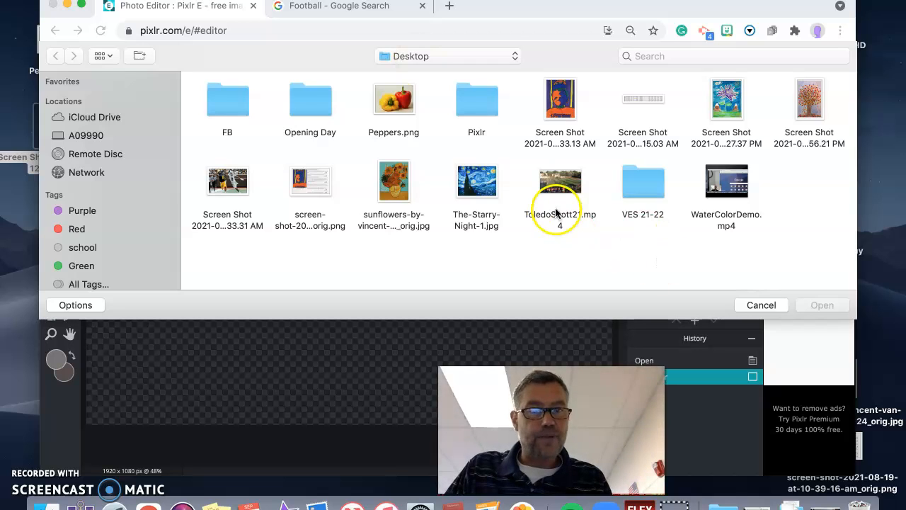
double_click(477, 177)
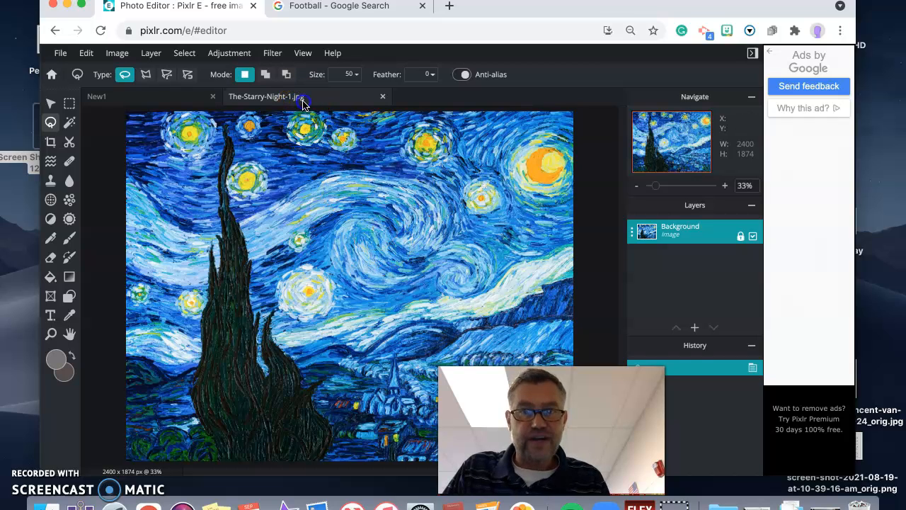
- Switch back and forth between the New1 canvas and The-Starry-Night-1.jpg, ending on the painting
left_click(175, 99)
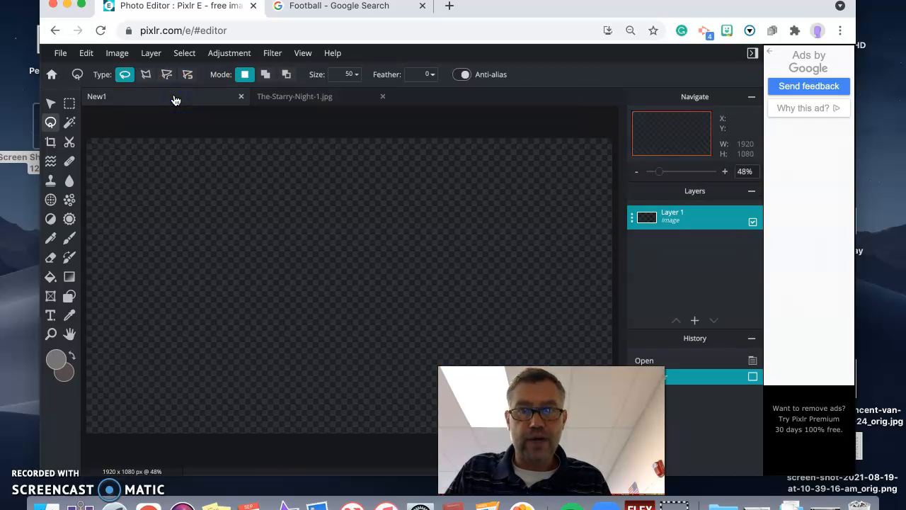
left_click(268, 100)
left_click(180, 104)
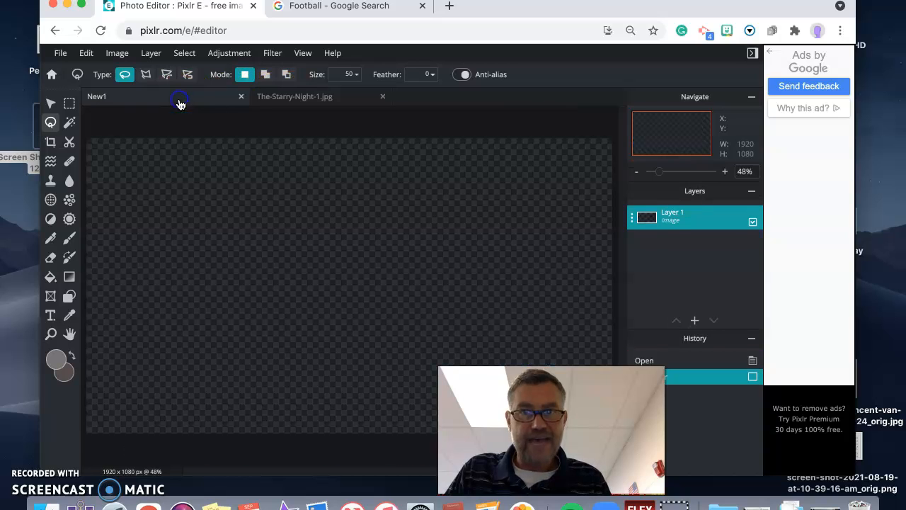
left_click(300, 105)
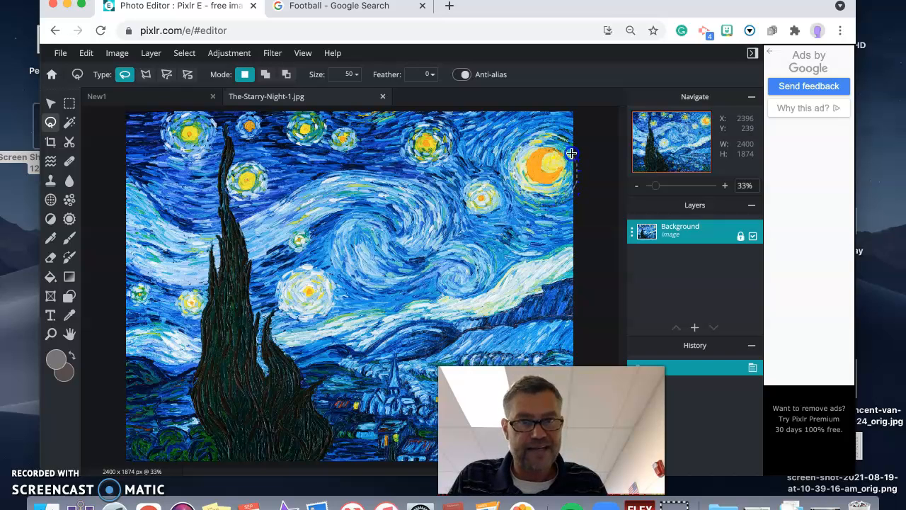
- Lasso the orange moon in the upper-right sky of the painting and cut it out
left_click_drag(525, 144, 524, 144)
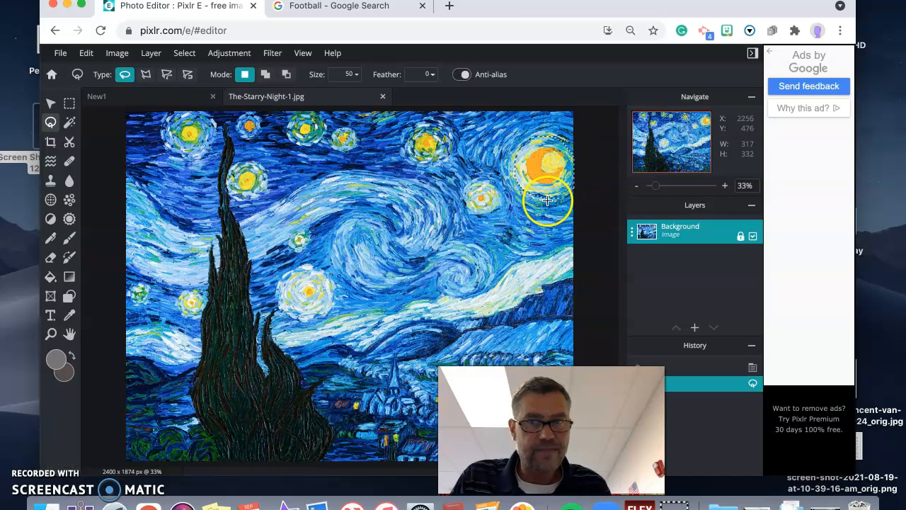
left_click(87, 53)
left_click(97, 102)
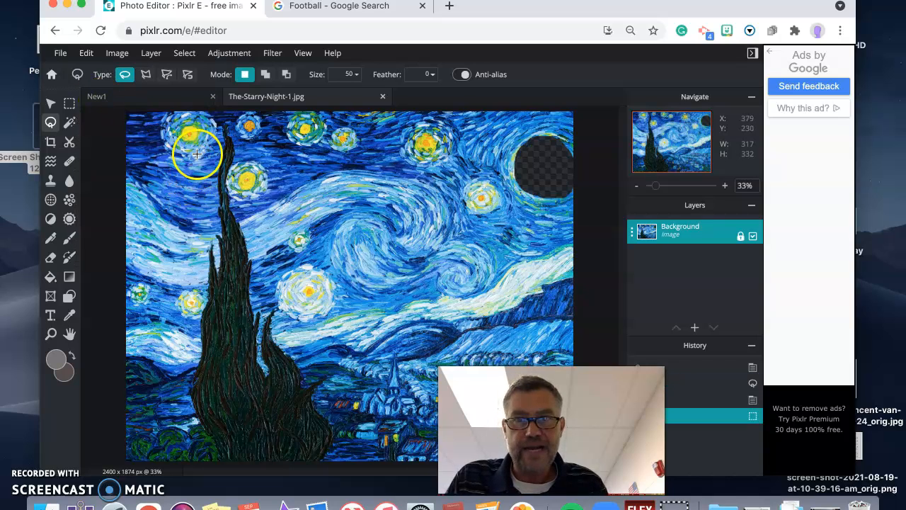
- Paste the cut-out moon into the empty New1 canvas as a new layer
left_click(133, 101)
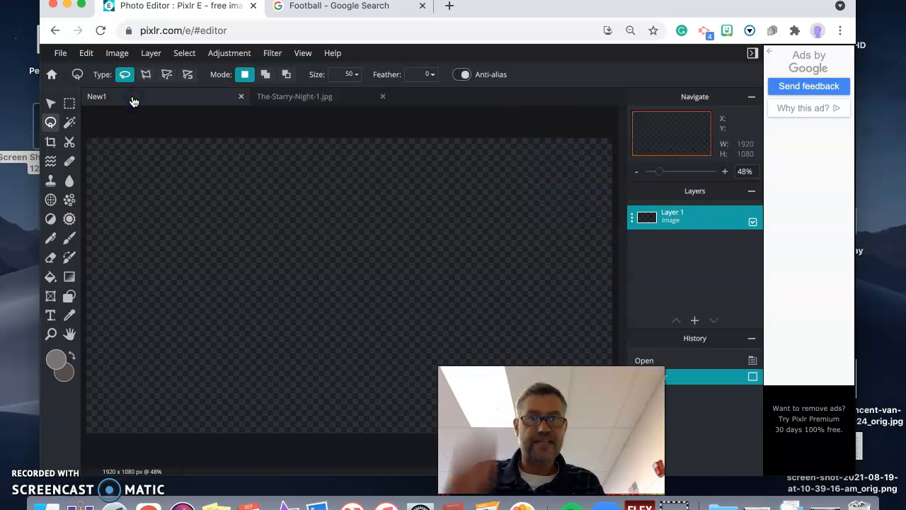
left_click(86, 53)
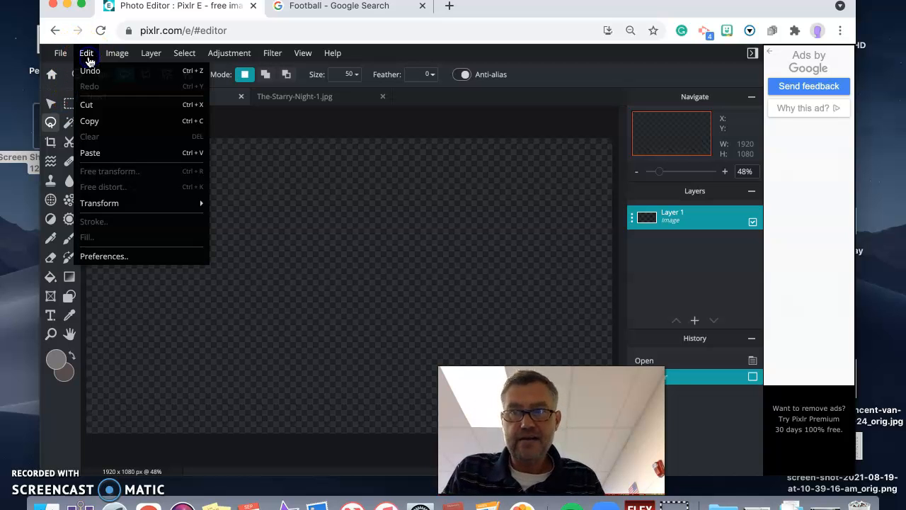
left_click(117, 152)
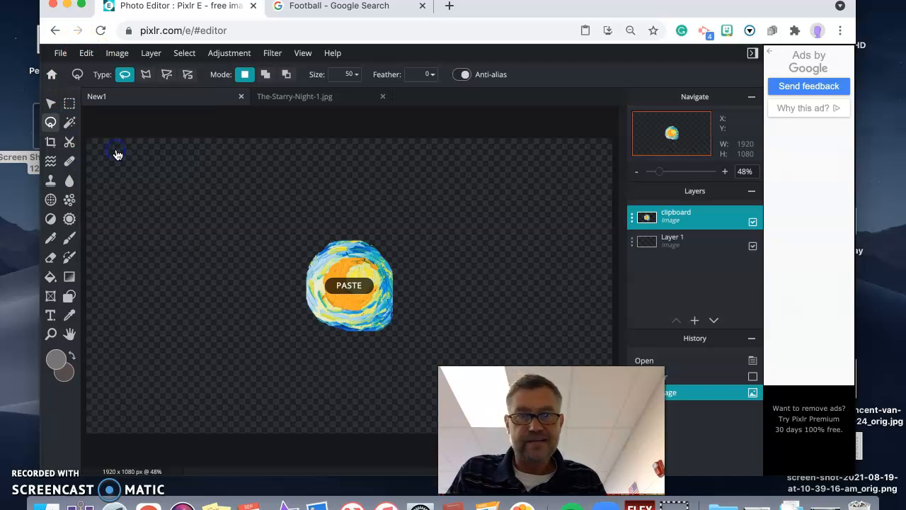
- Arrange the pasted moon in the upper-left part of the canvas and enlarge it to about 671 x 703 px
left_click(50, 104)
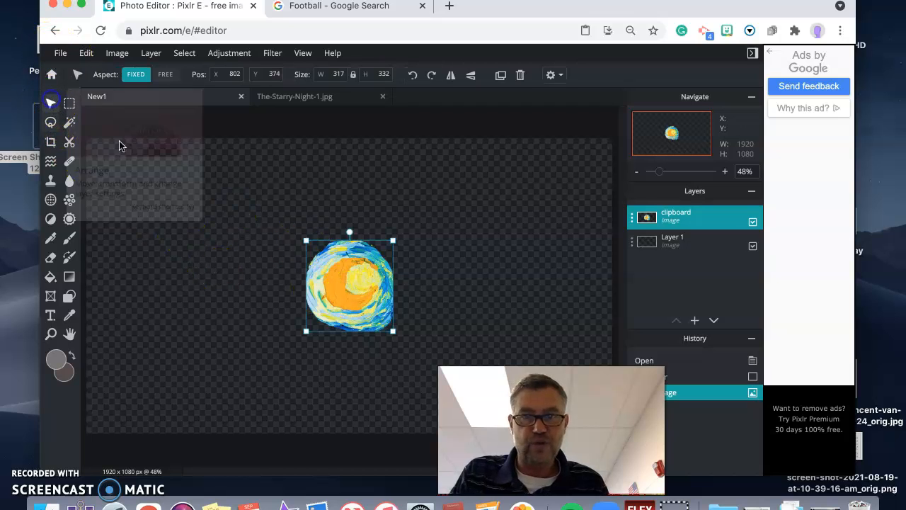
left_click_drag(327, 272, 143, 213)
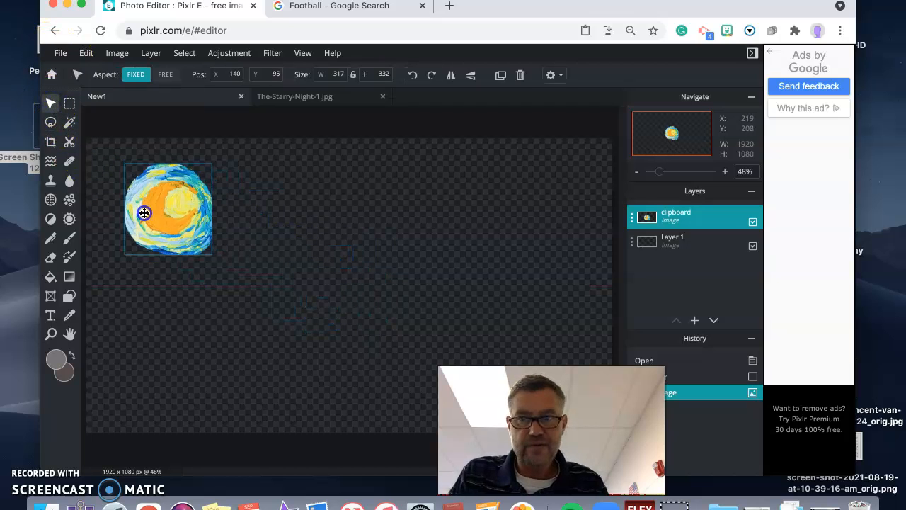
left_click(192, 260)
left_click_drag(208, 271, 305, 373)
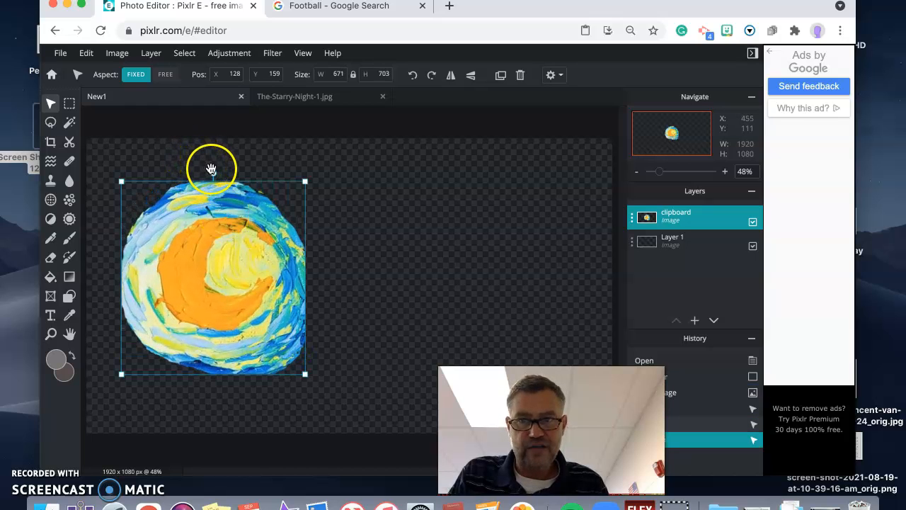
- Rotate the moon counterclockwise by about 45 degrees, shift it up and left, shrink it to about 625 x 569 px and deselect it
left_click_drag(212, 171, 117, 187)
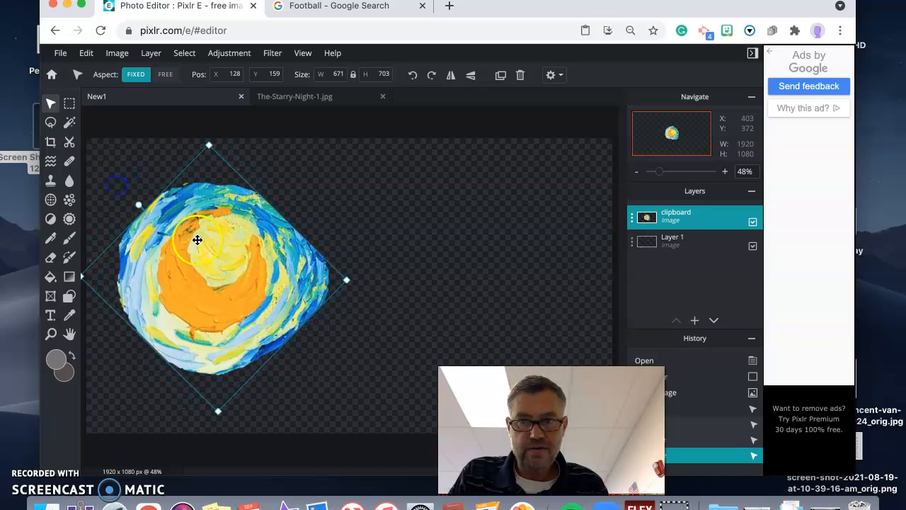
left_click_drag(196, 238, 186, 212)
left_click_drag(332, 250, 277, 250)
left_click(323, 248)
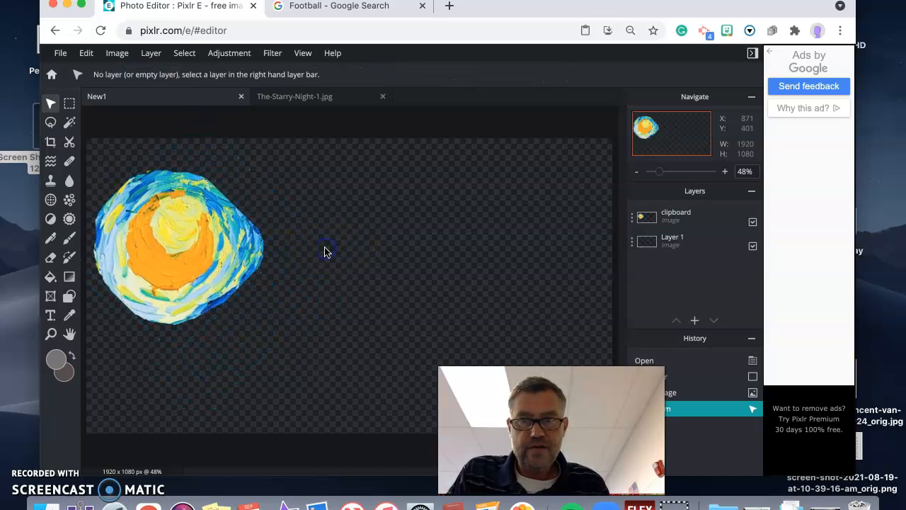
left_click(273, 54)
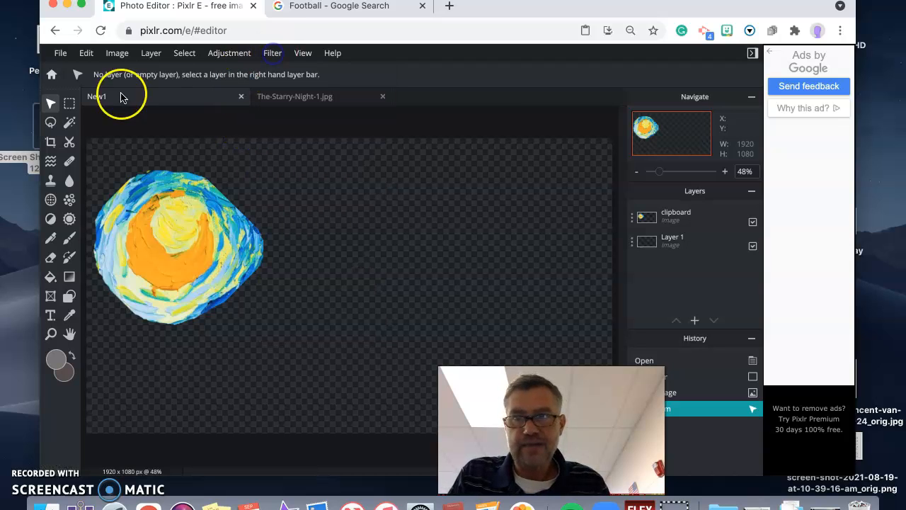
left_click(69, 104)
left_click_drag(287, 160, 71, 286)
mouse_move(59, 342)
left_mouse_down()
mouse_move(104, 337)
mouse_move(72, 345)
left_mouse_up()
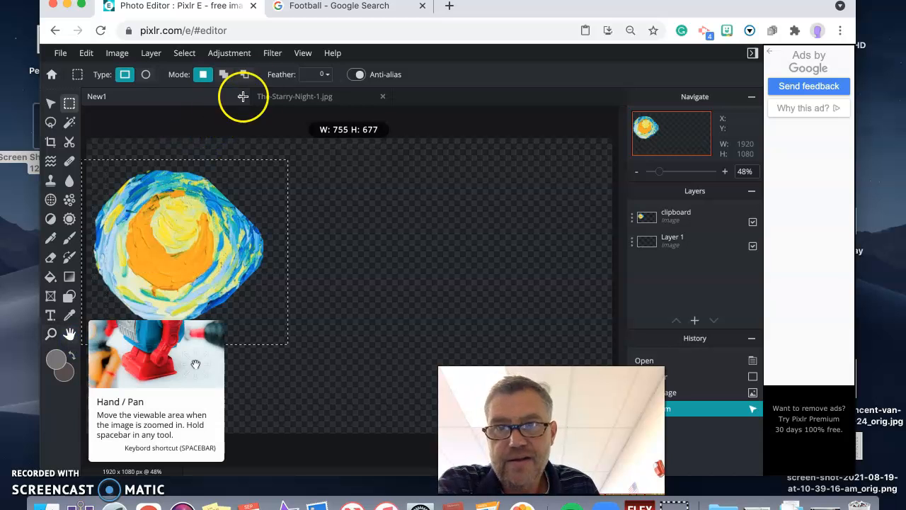
left_click(273, 55)
left_click(273, 55)
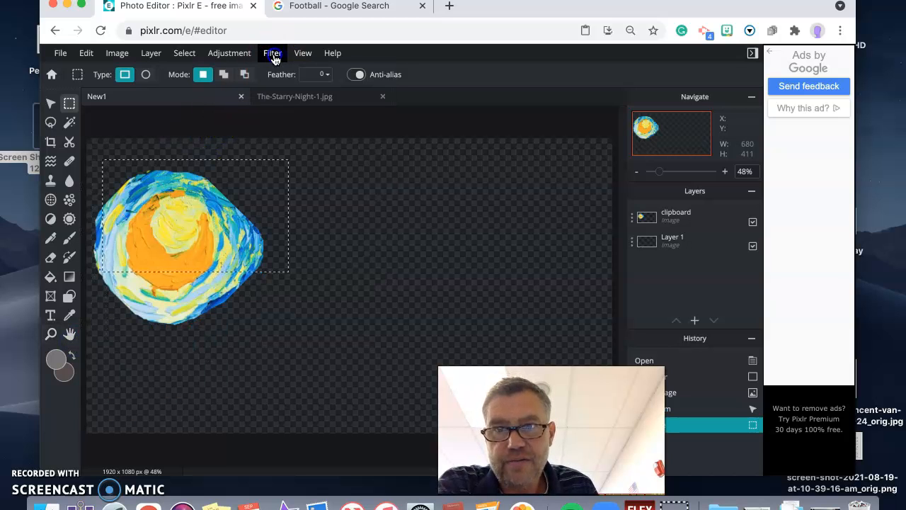
left_click(294, 320)
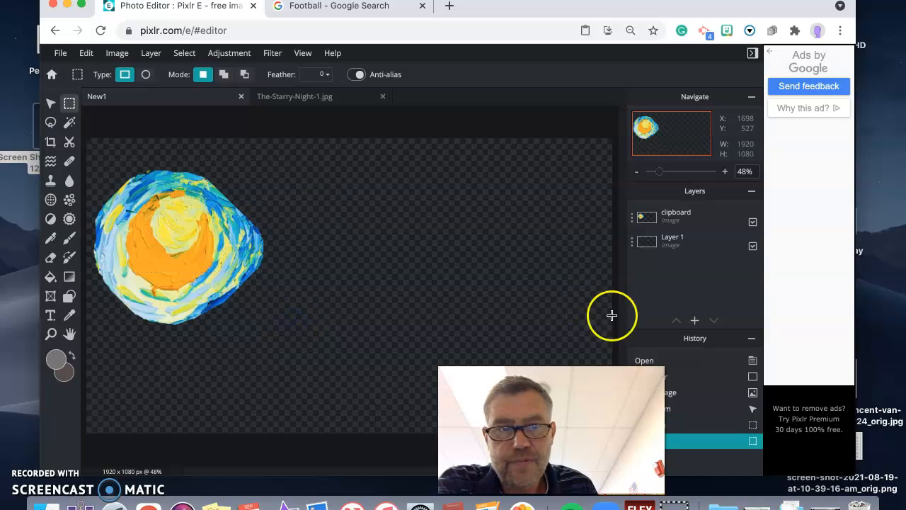
- Select the clipboard layer holding the moon and activate the Arrange tool for it
left_click(678, 215)
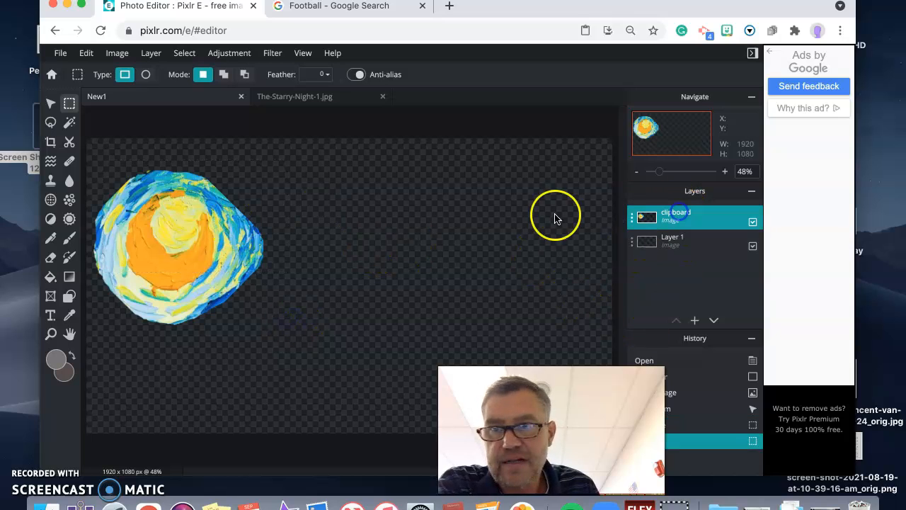
left_click(50, 103)
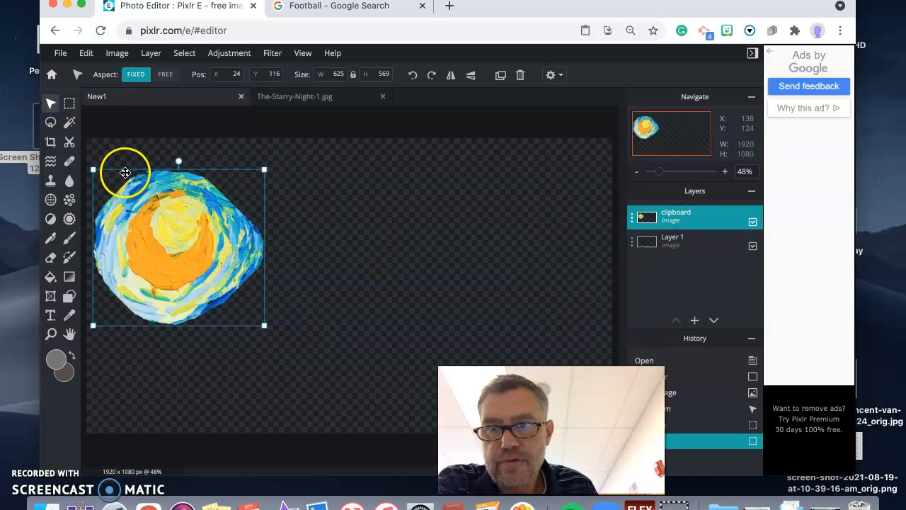
left_click(272, 54)
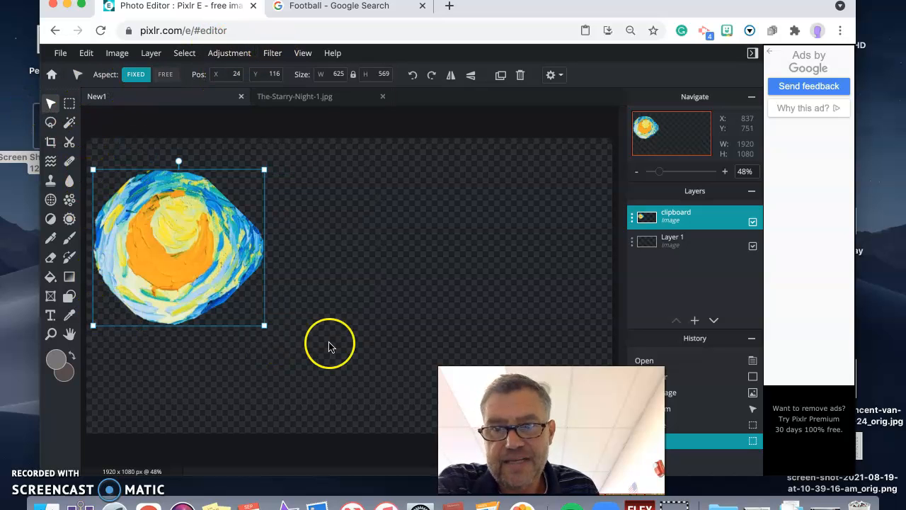
left_click(273, 55)
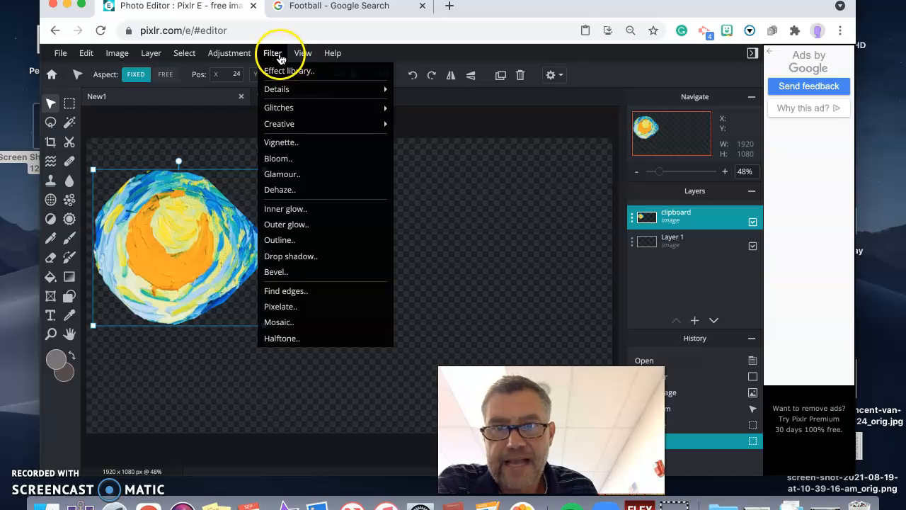
mouse_move(298, 114)
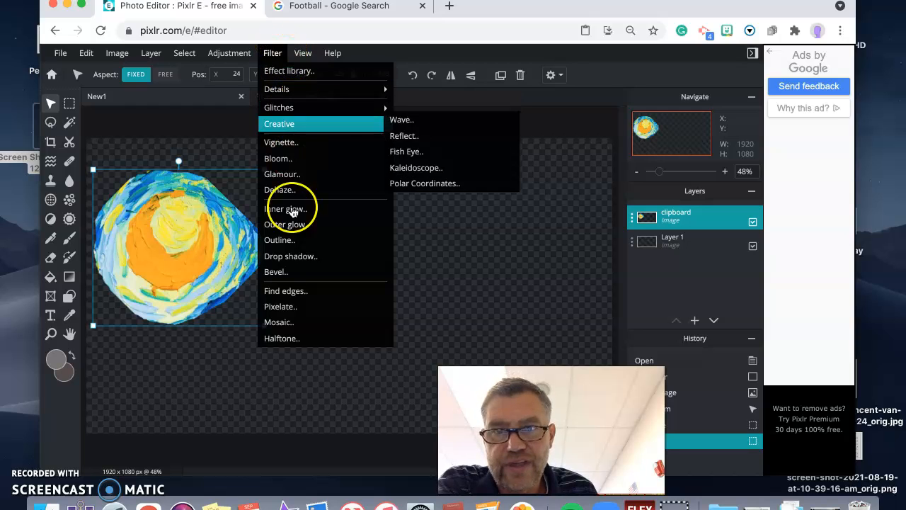
left_click(295, 170)
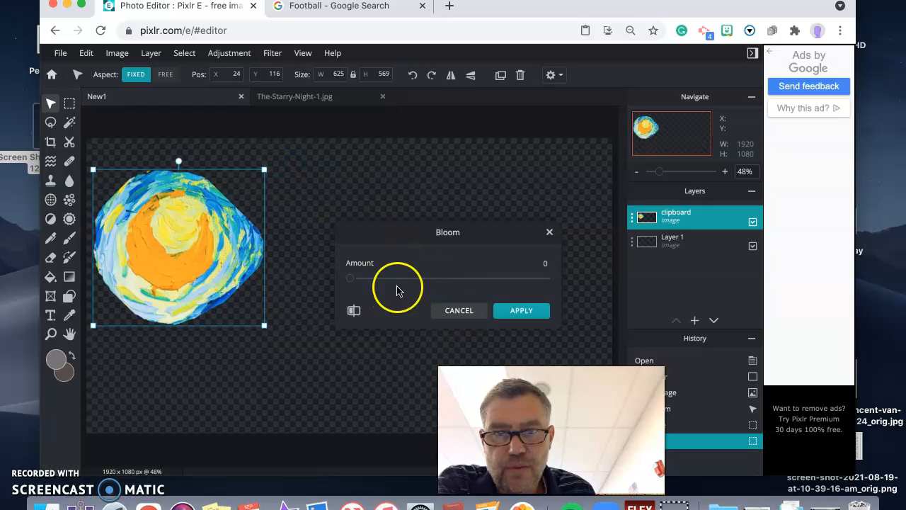
left_click_drag(350, 278, 397, 273)
left_click(464, 316)
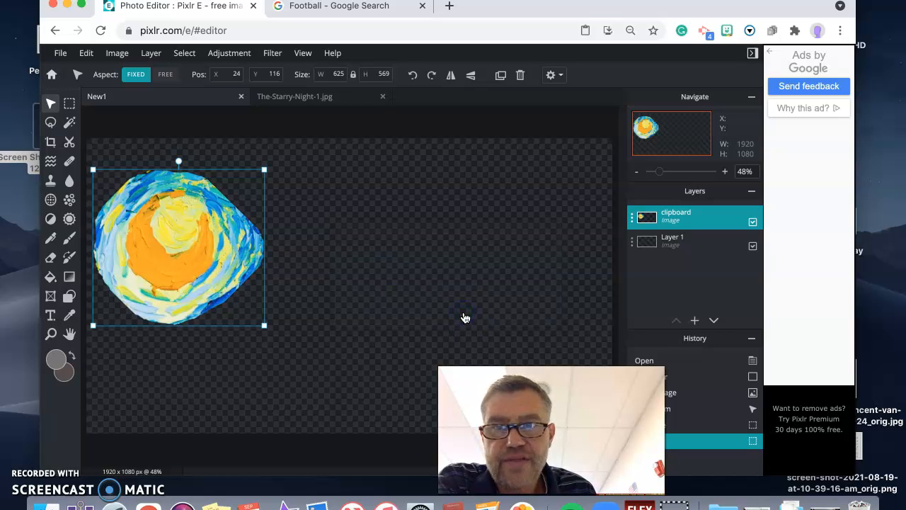
- Apply a red outer glow to the moon with size 59 px, feather 73% and opacity 54%, and deselect the layer
left_click(275, 53)
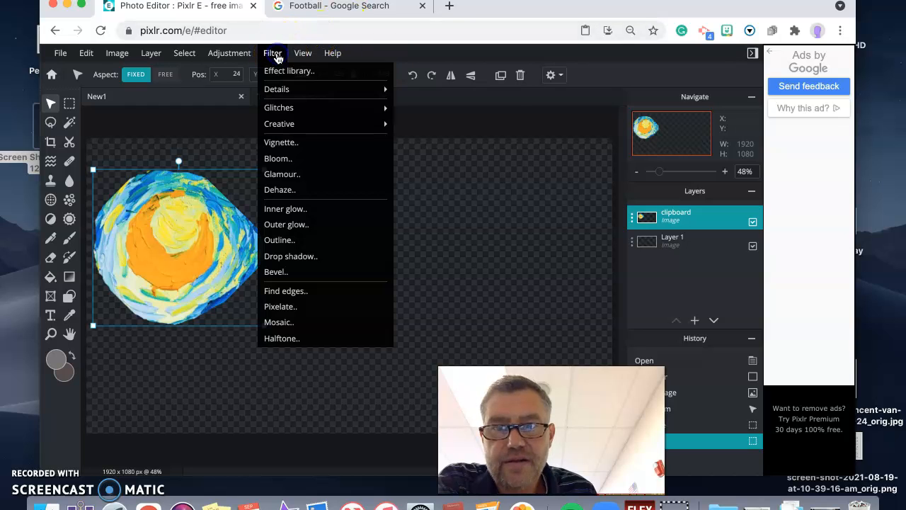
left_click(335, 225)
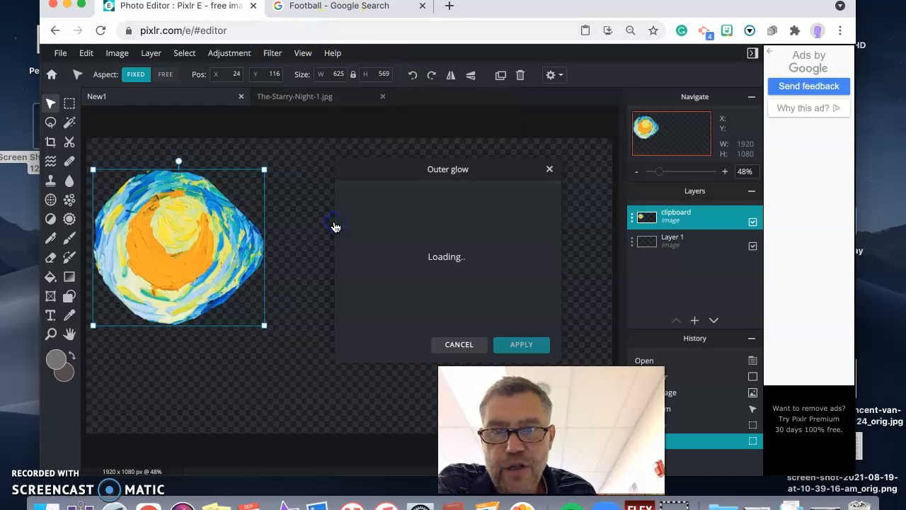
left_click(540, 203)
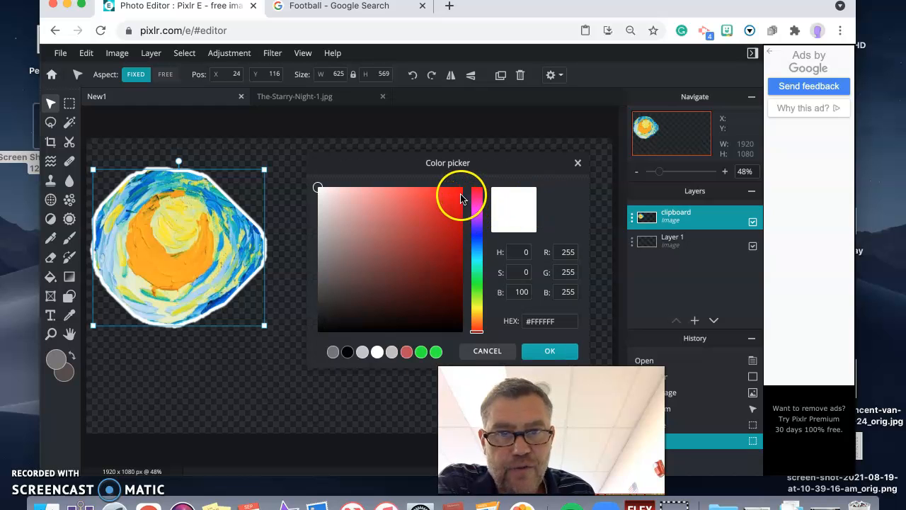
left_click(456, 195)
left_click(535, 348)
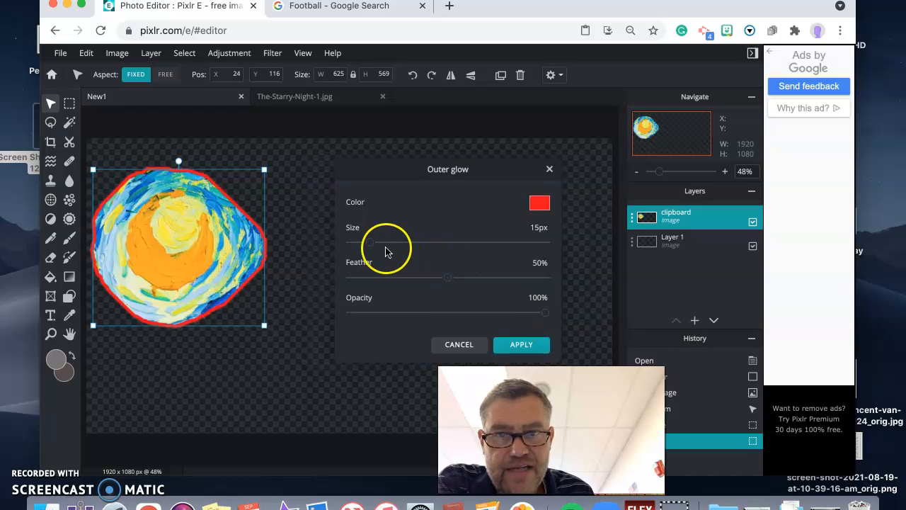
left_click_drag(374, 245, 491, 281)
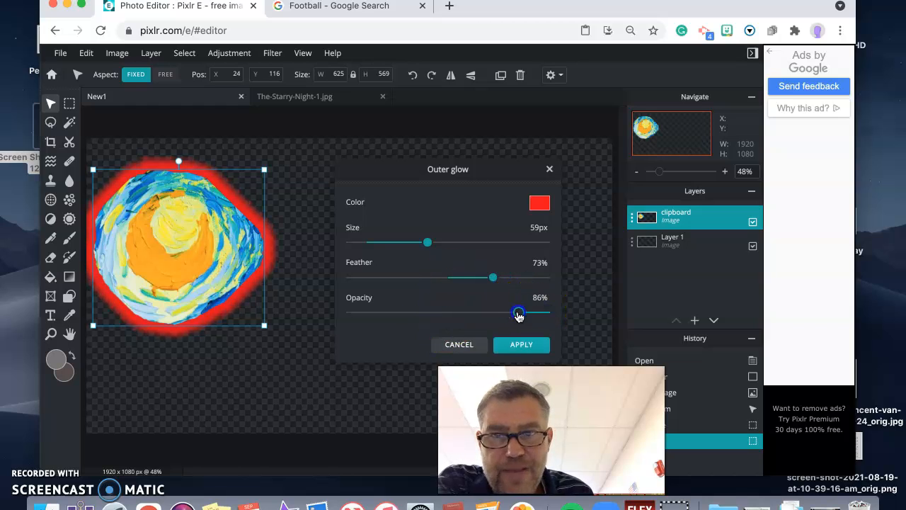
left_click_drag(488, 316, 461, 315)
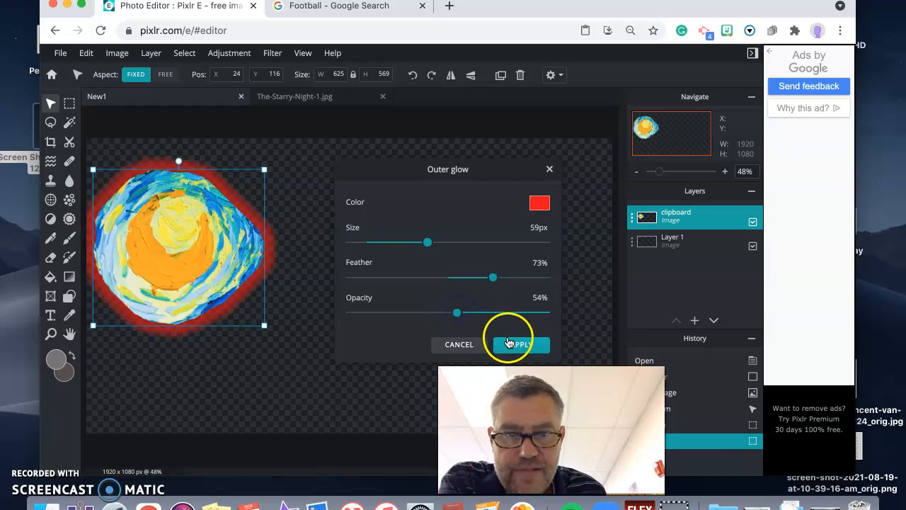
left_click(519, 346)
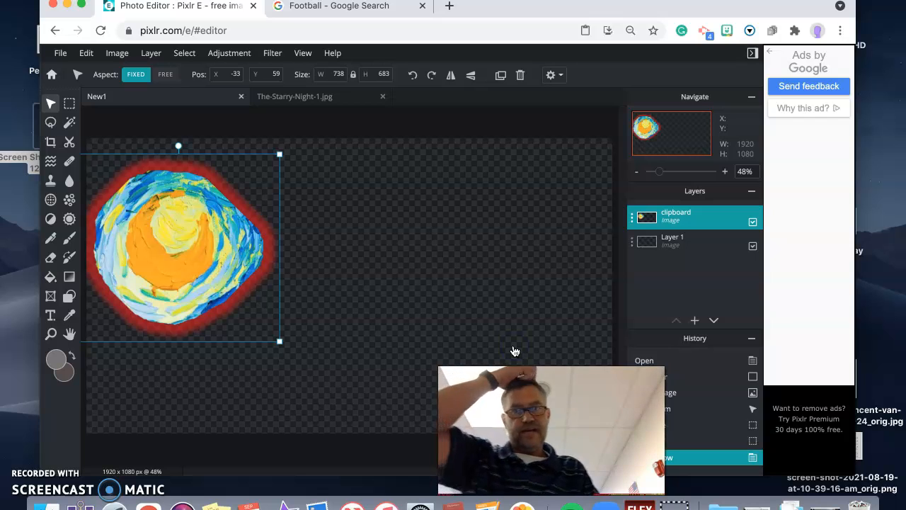
left_click(335, 264)
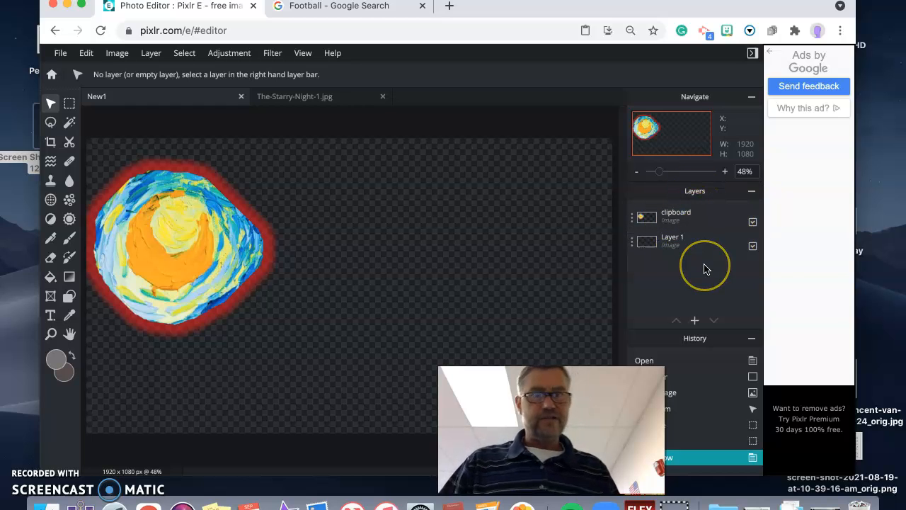
- Open the football image Screen Shot 2021-09-16 at 10.33.31 AM.png from the Desktop
left_click(107, 182)
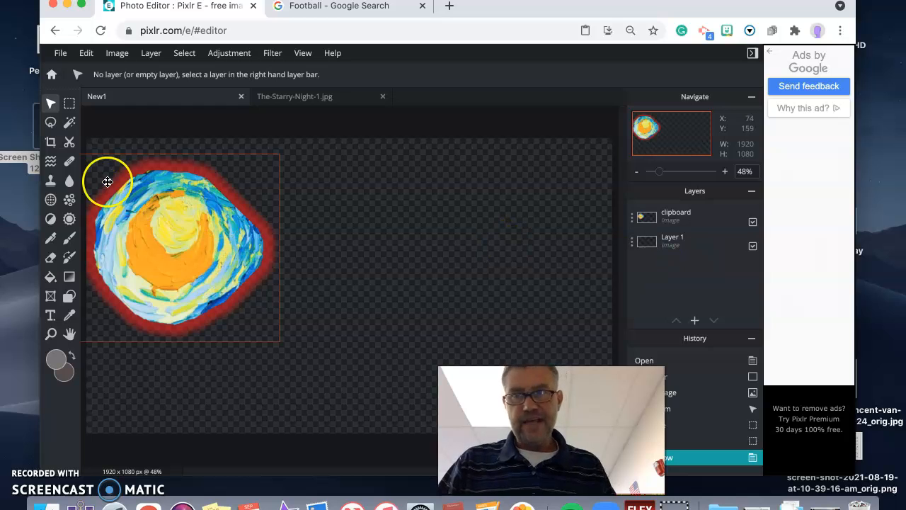
left_click(86, 54)
mouse_move(56, 53)
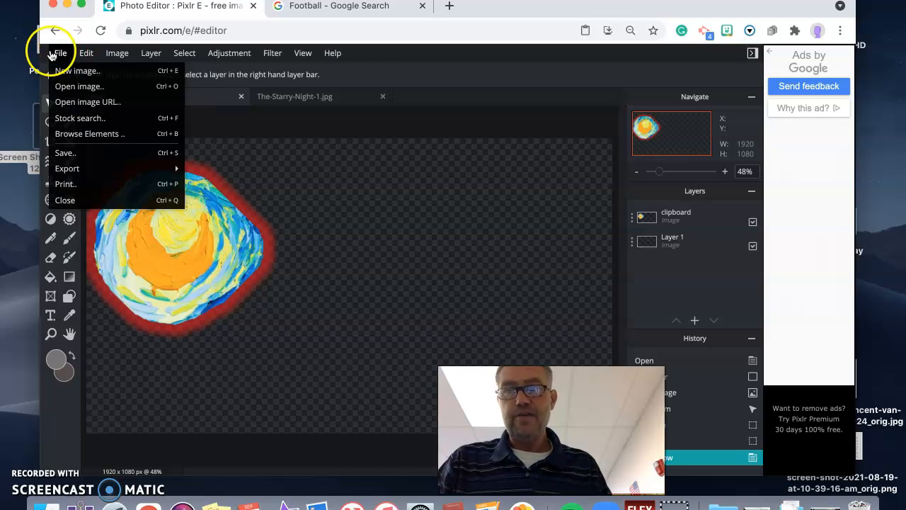
left_click(76, 87)
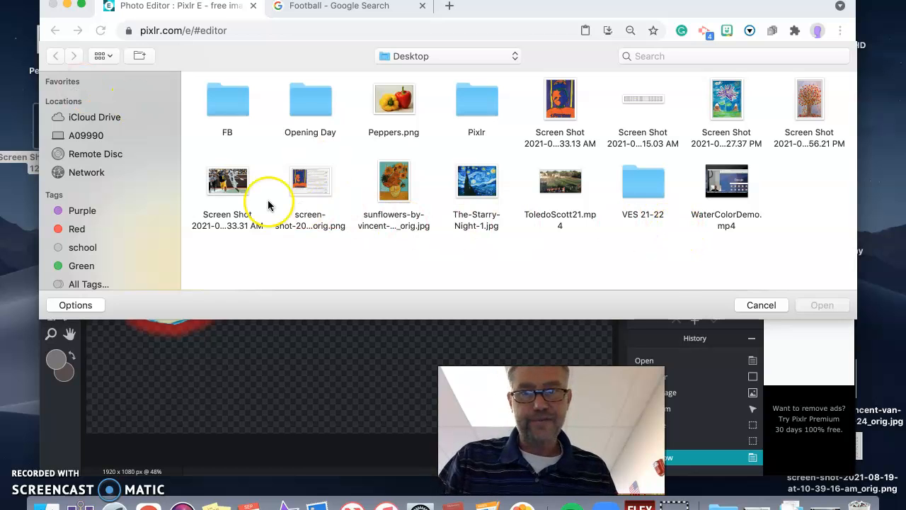
left_click(233, 185)
double_click(232, 186)
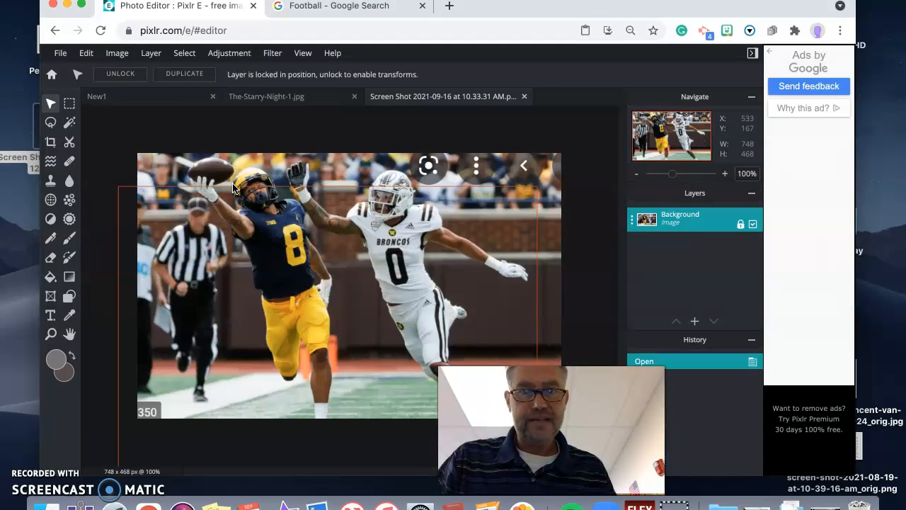
left_click(317, 327)
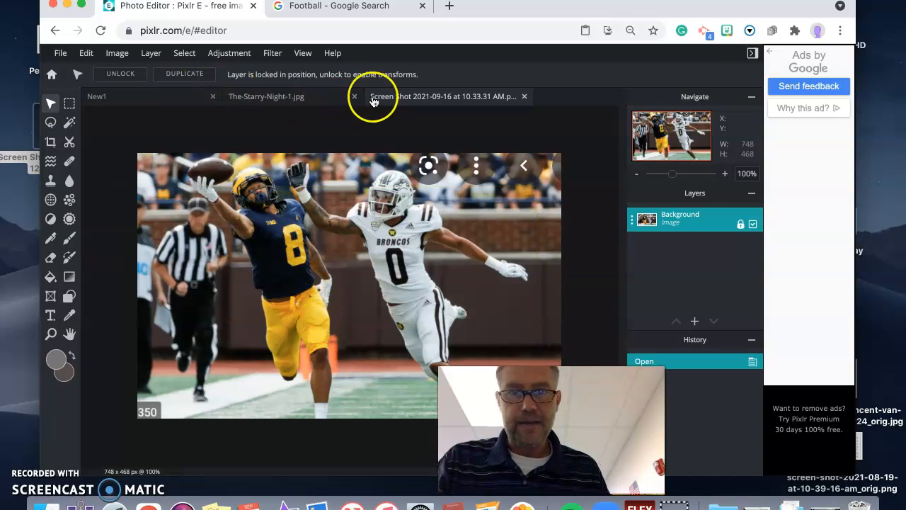
- Close the The-Starry-Night-1.jpg document, keeping New1 and the football screenshot open
left_click(159, 102)
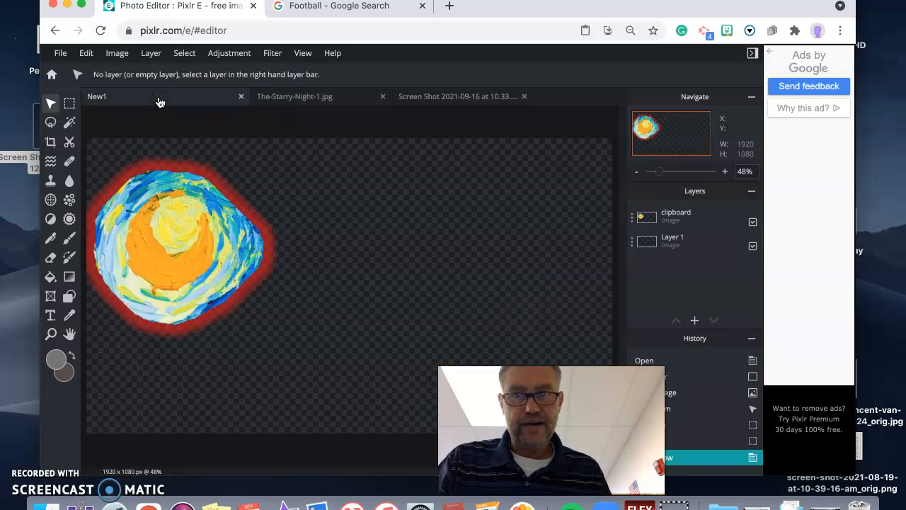
left_click(294, 102)
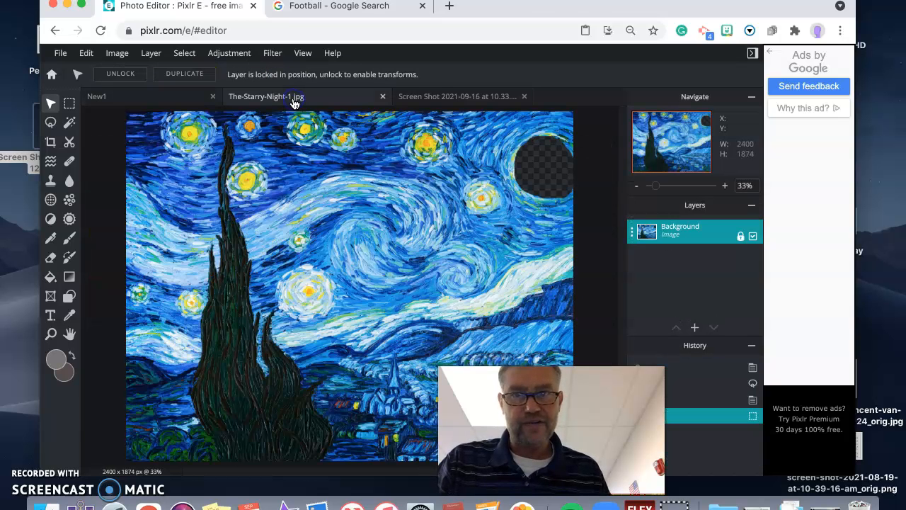
left_click(382, 99)
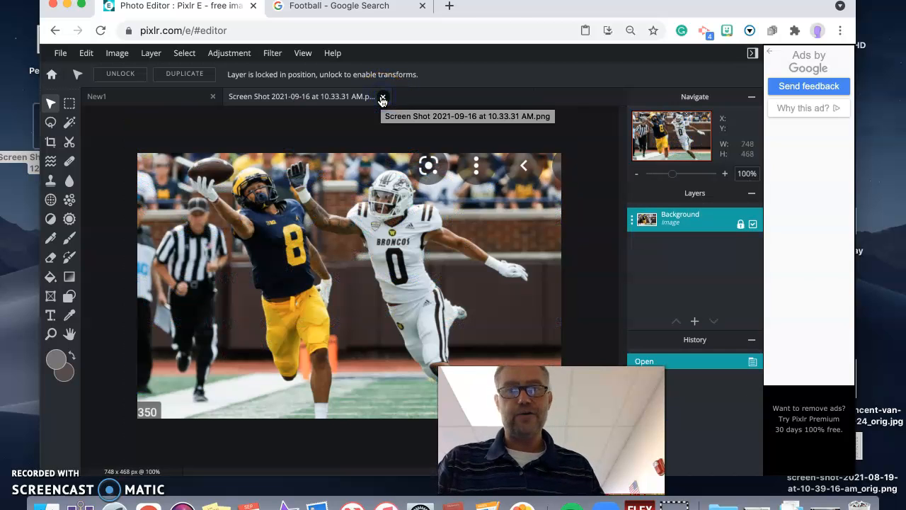
- Outline the number 8 player and the football with a polygon lasso selection, closing it at the lower leg
left_click(51, 122)
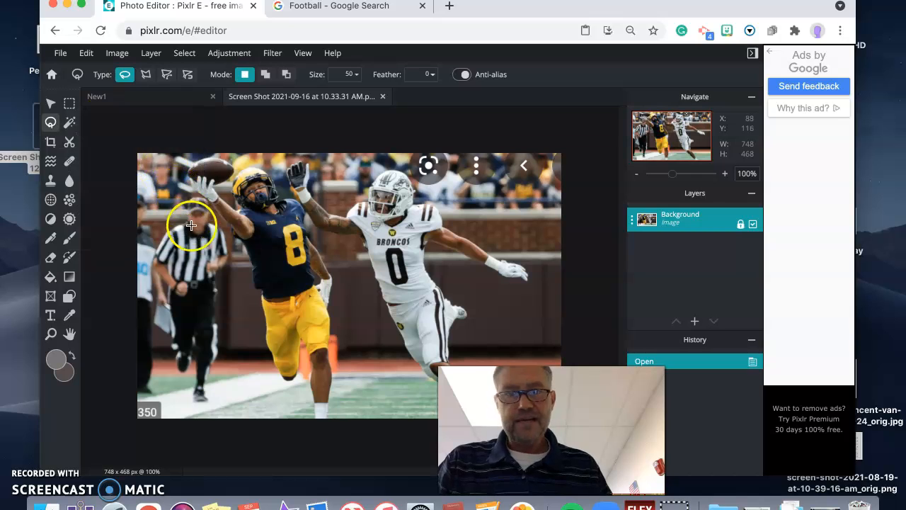
left_click(147, 77)
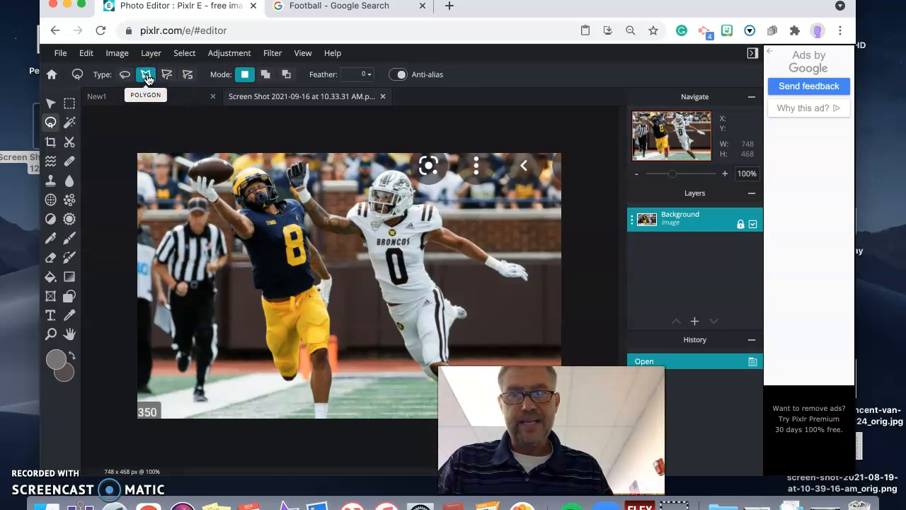
left_click(329, 401)
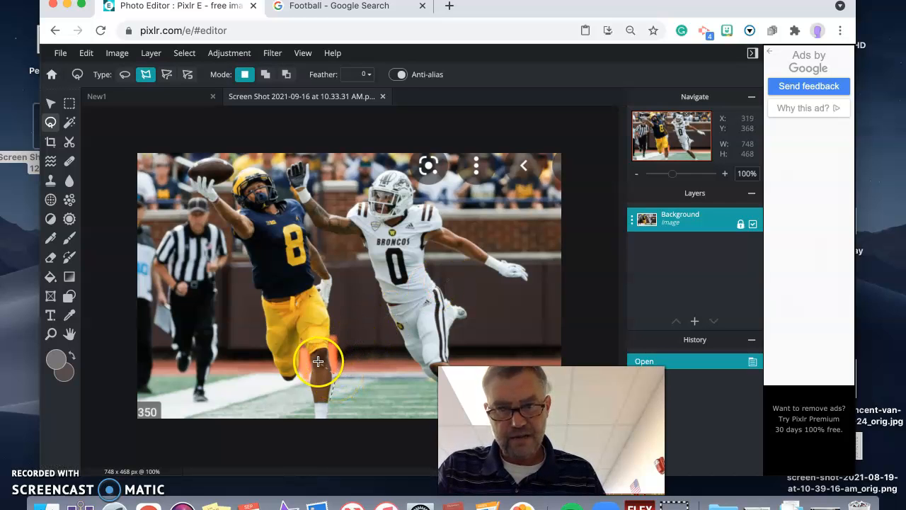
left_click(333, 316)
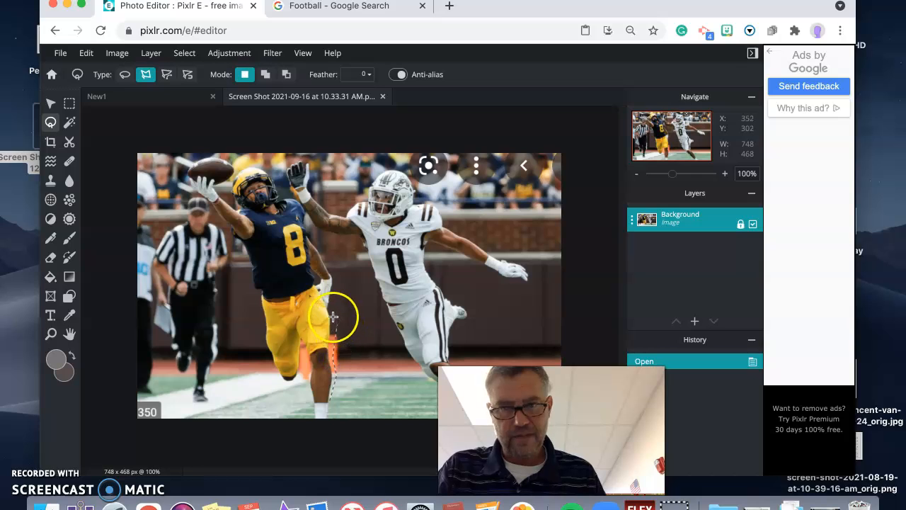
left_click(317, 284)
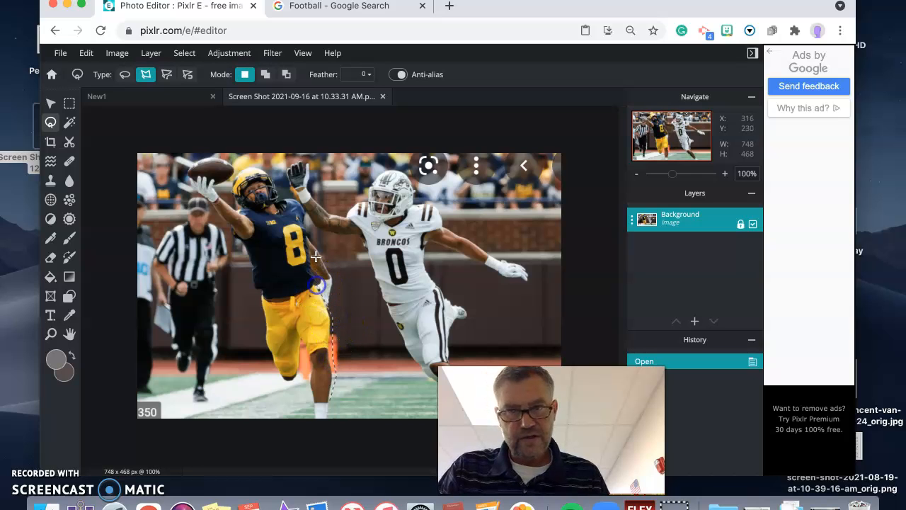
left_click(324, 294)
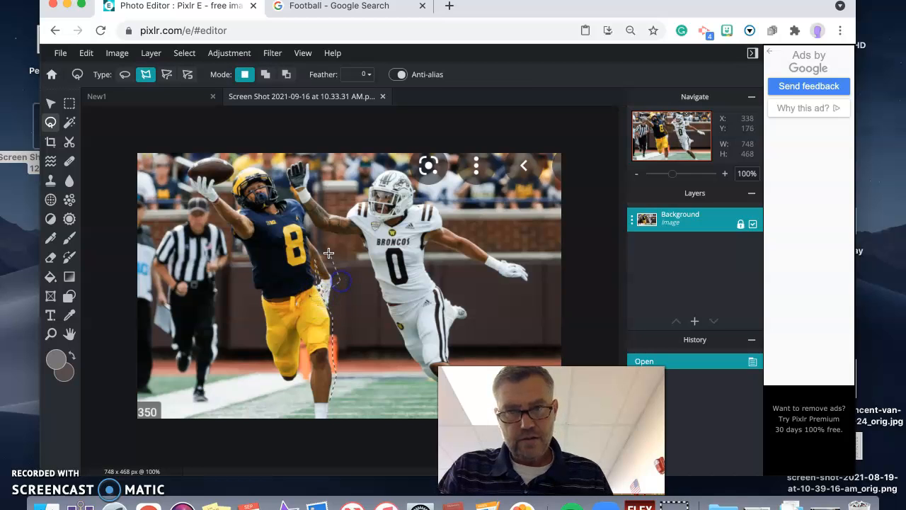
left_click(309, 225)
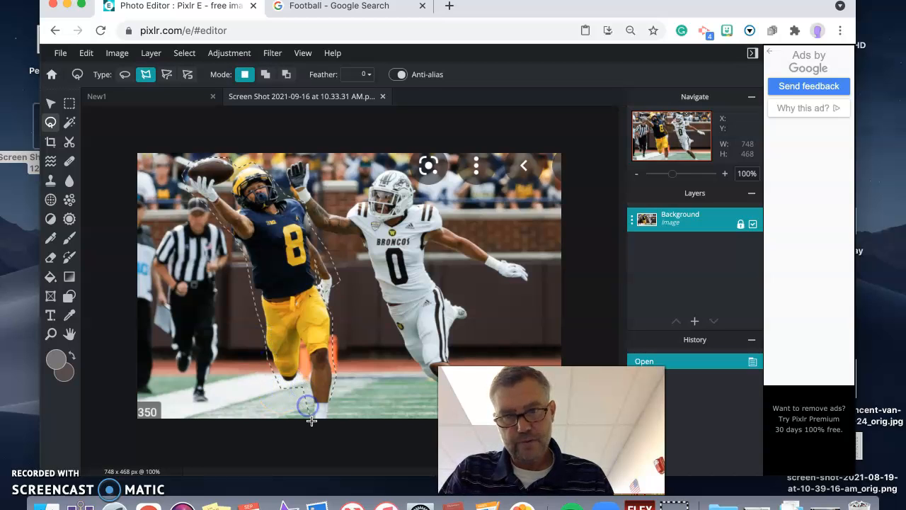
left_click(334, 388)
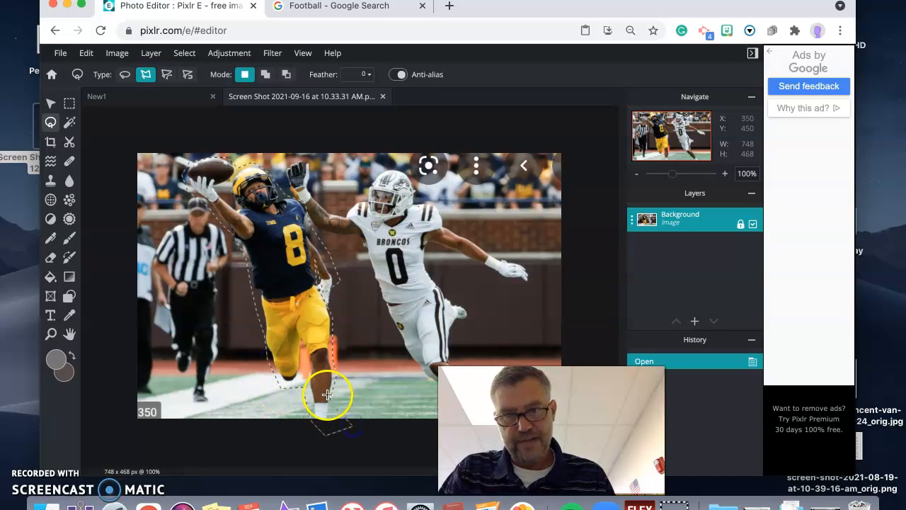
double_click(334, 388)
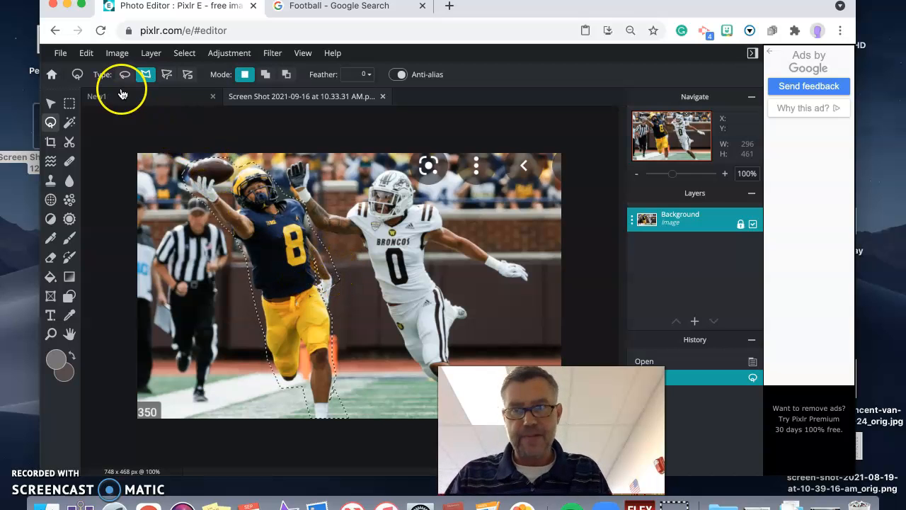
- Copy the selected player and paste him into the New1 canvas as a new layer
left_click(89, 57)
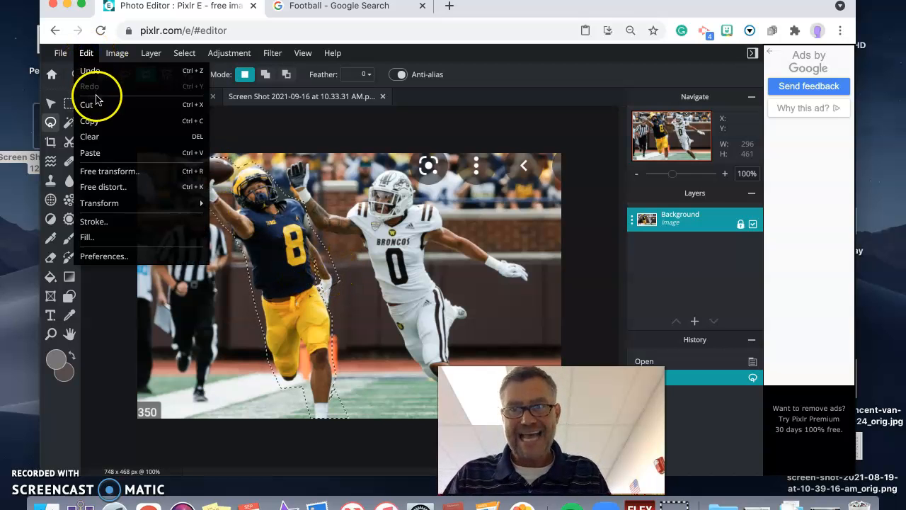
left_click(97, 117)
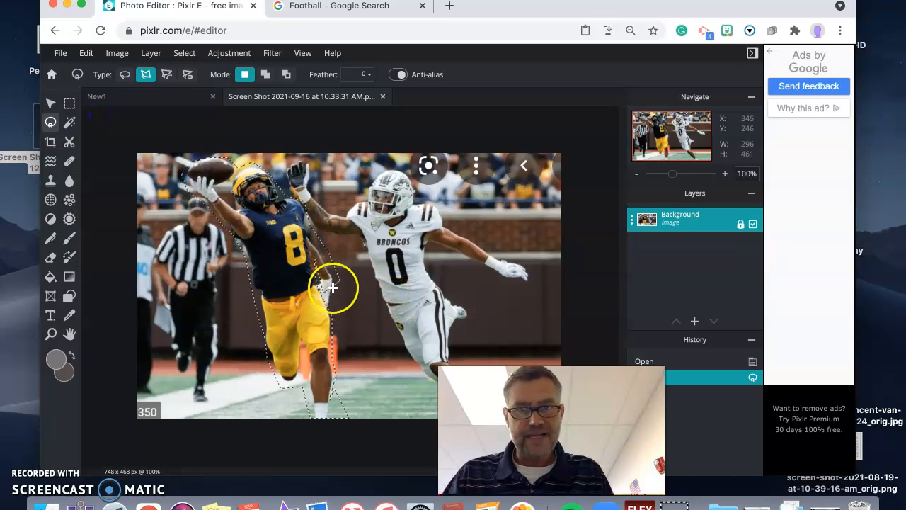
left_click(112, 97)
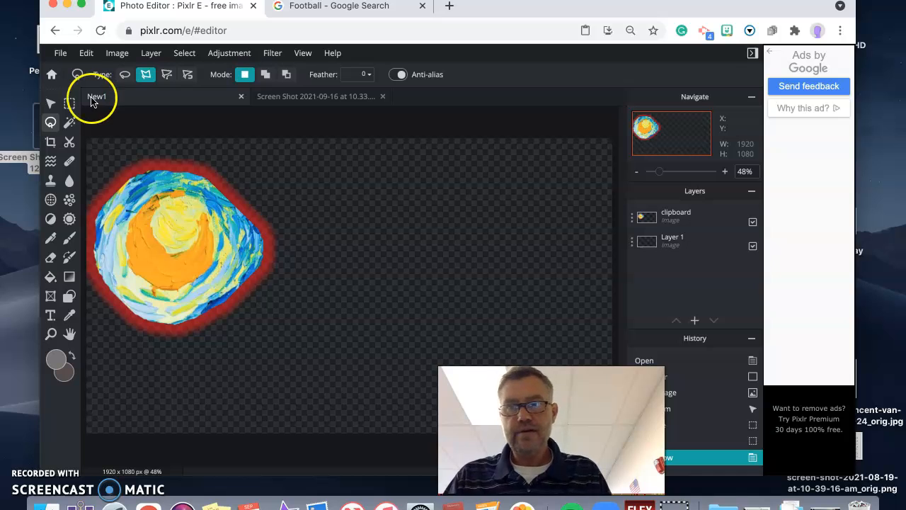
left_click(84, 53)
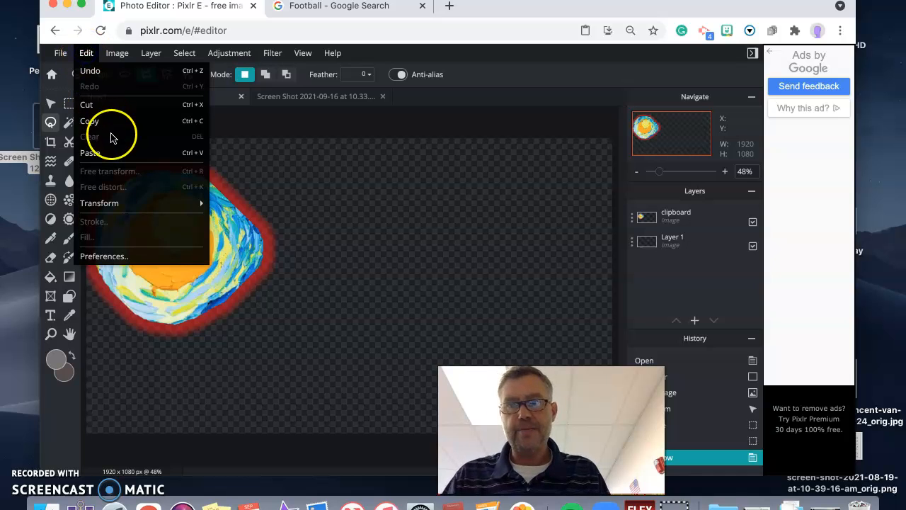
left_click(117, 155)
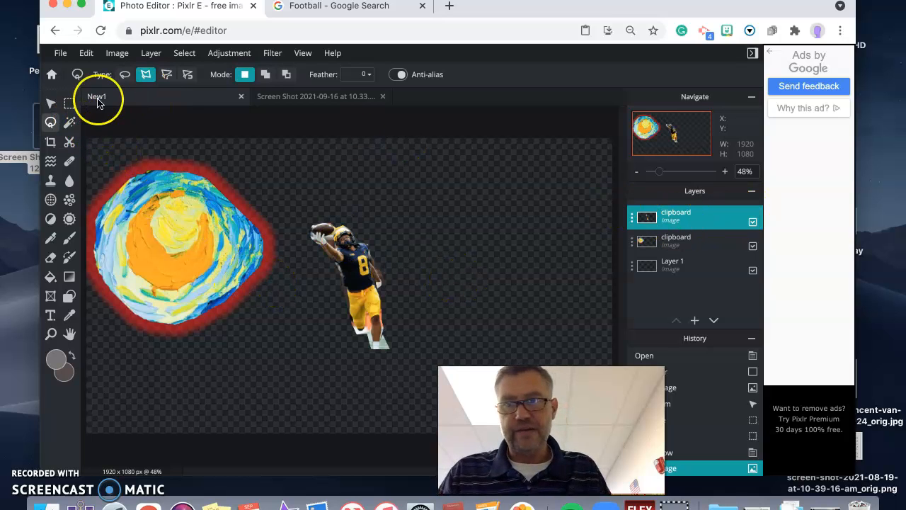
- Move the pasted player over the moon's right edge, enlarge him down to the canvas bottom, and make Layer 1 the active layer
left_click(50, 104)
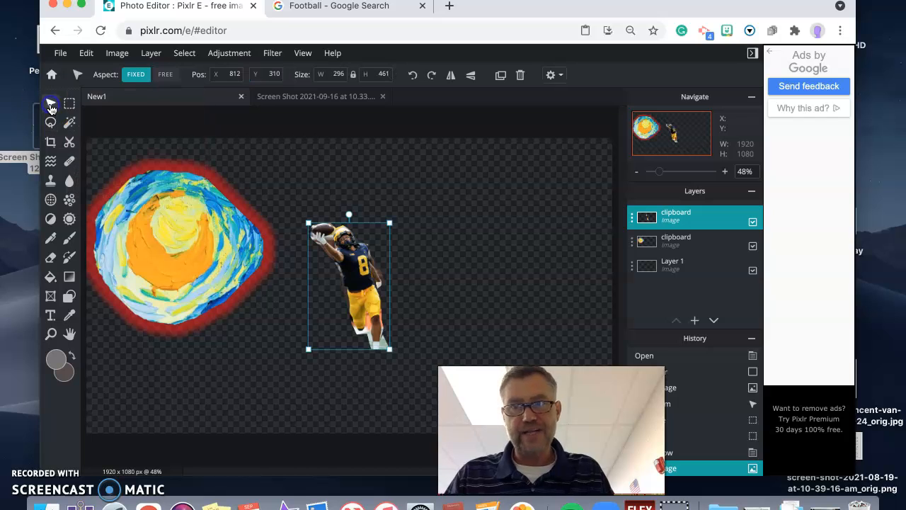
mouse_move(354, 303)
left_mouse_down()
mouse_move(197, 288)
mouse_move(191, 258)
mouse_move(199, 251)
mouse_move(240, 299)
left_mouse_up()
left_click_drag(271, 346, 329, 429)
left_click(382, 388)
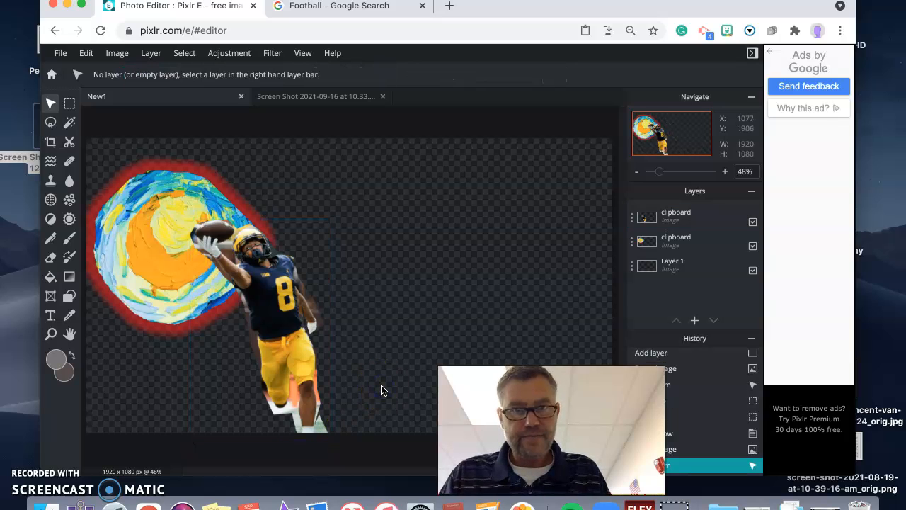
left_click(698, 266)
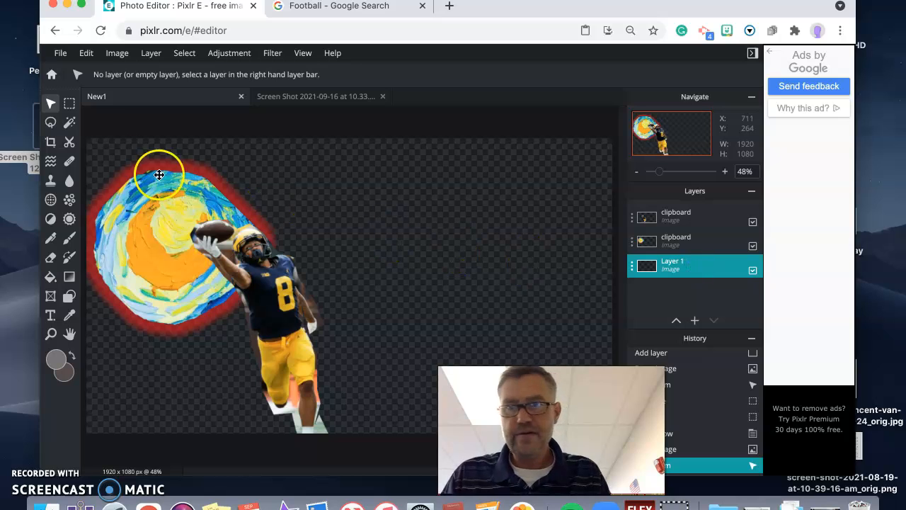
left_click(61, 364)
left_click(413, 308)
left_click_drag(397, 282, 388, 211)
mouse_move(475, 253)
left_mouse_down()
mouse_move(480, 268)
mouse_move(479, 246)
mouse_move(481, 254)
left_mouse_up()
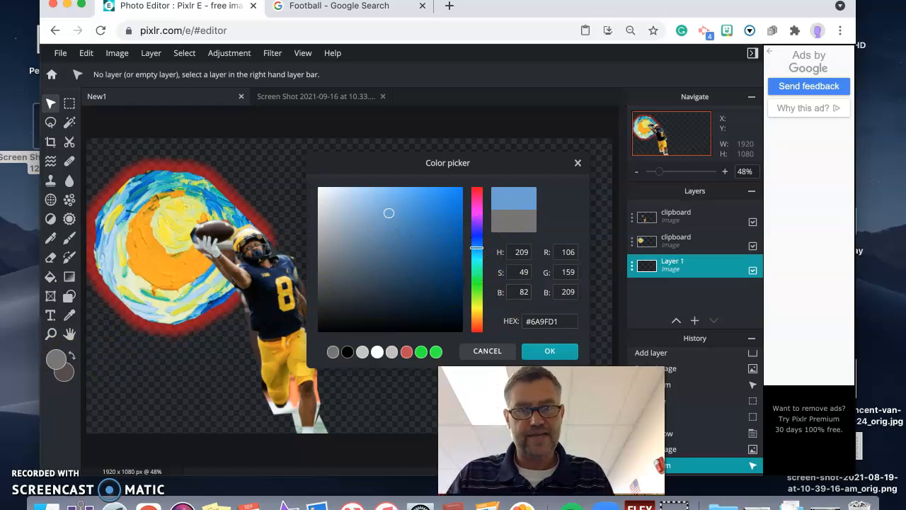
left_click(496, 348)
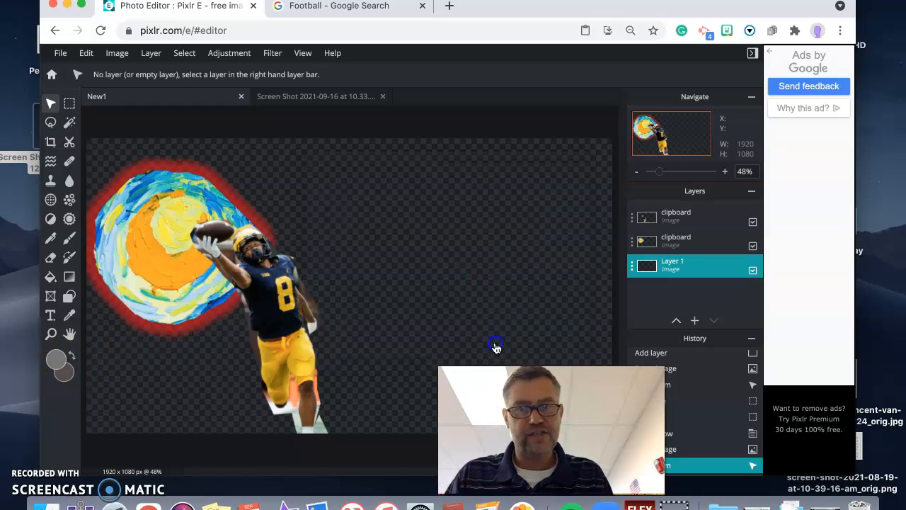
- Set the foreground colour to light purple #A8A4E1 and fill Layer 1 with it as the background
left_click(55, 360)
mouse_move(477, 254)
left_mouse_down()
mouse_move(477, 318)
mouse_move(478, 228)
mouse_move(477, 238)
left_mouse_up()
left_click_drag(425, 225, 357, 206)
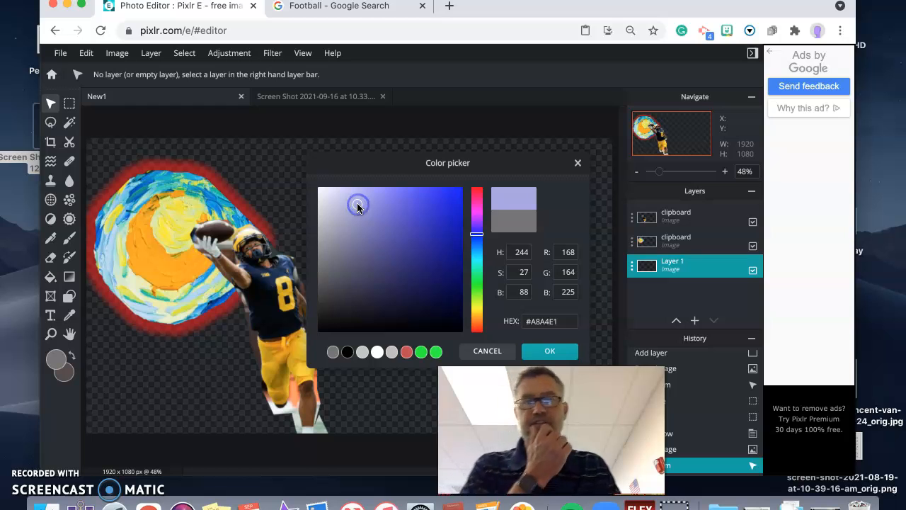
left_click(568, 354)
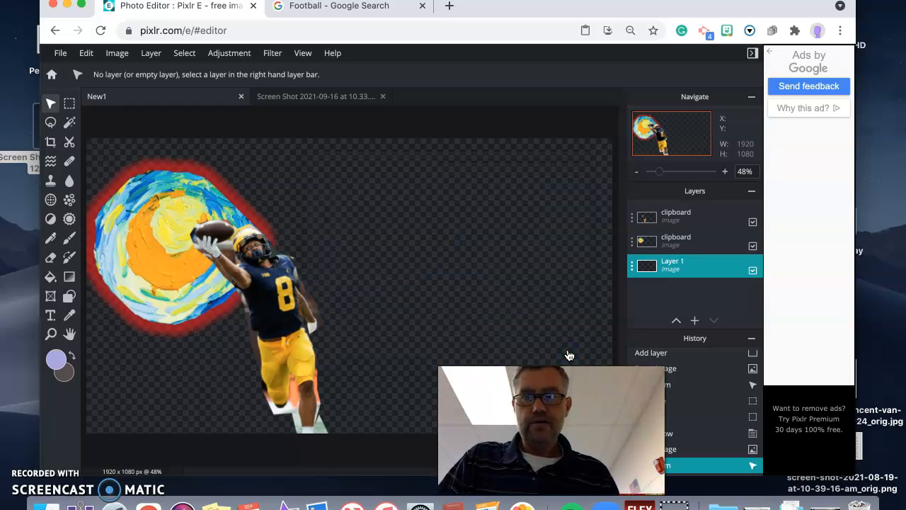
left_click(50, 278)
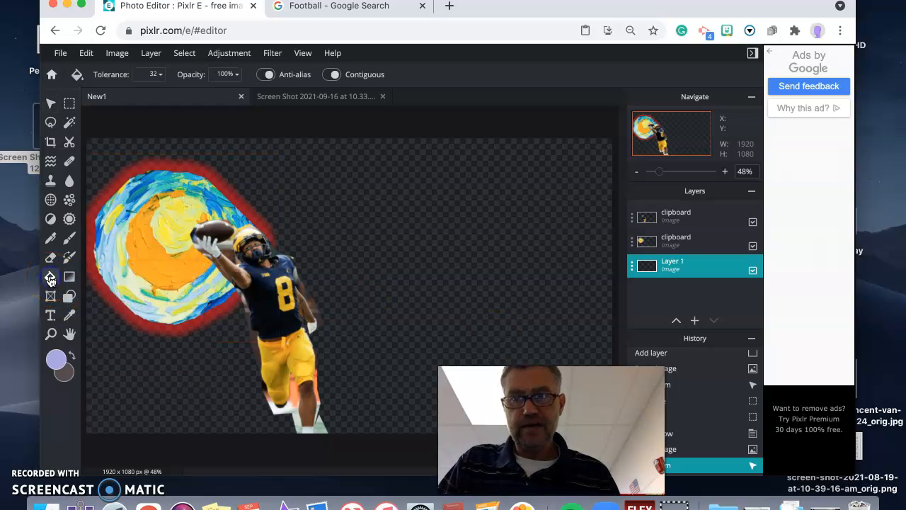
left_click(405, 228)
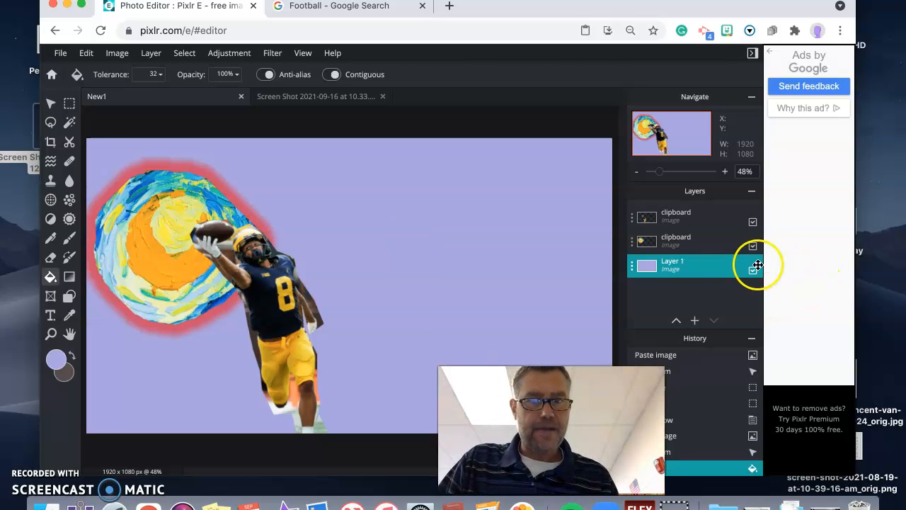
- Move Layer 1 above the moon layer and return it to the bottom of the layer stack
left_click_drag(705, 275, 703, 229)
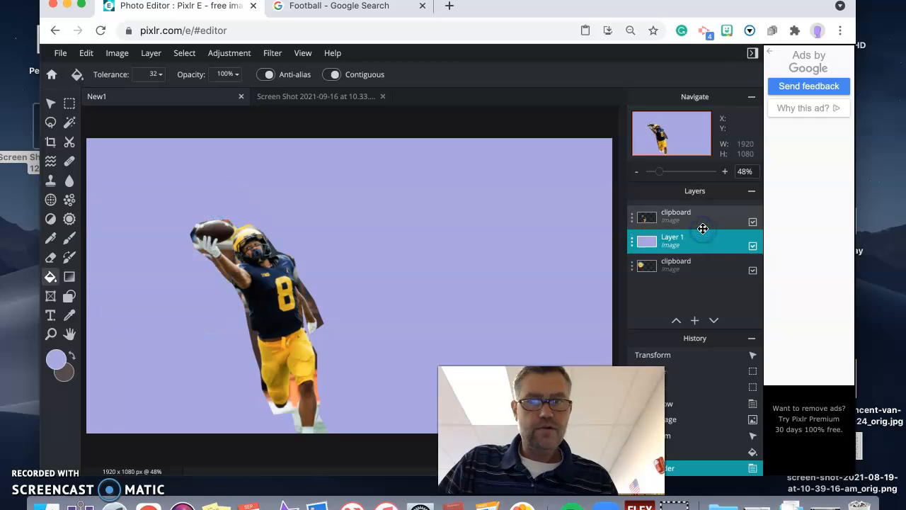
left_click_drag(699, 242, 706, 272)
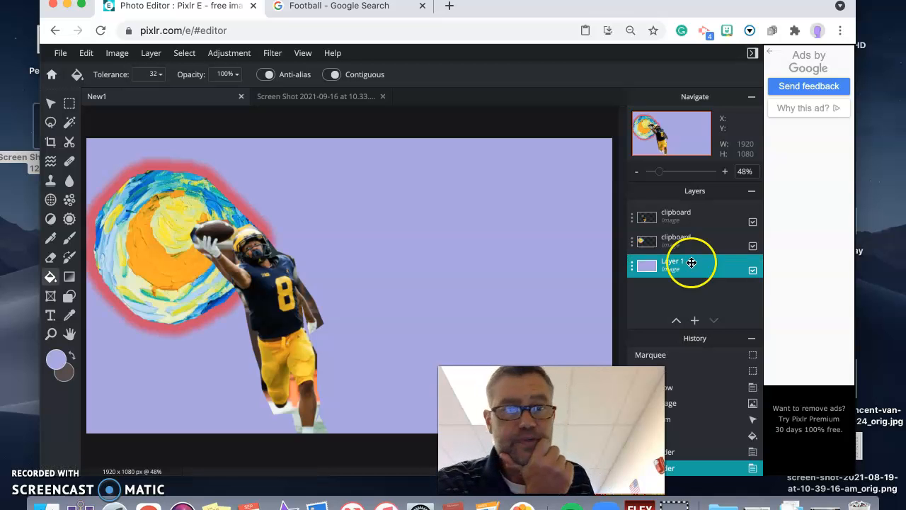
- Open the Peppers.png image from the Desktop as a separate document
left_click(86, 57)
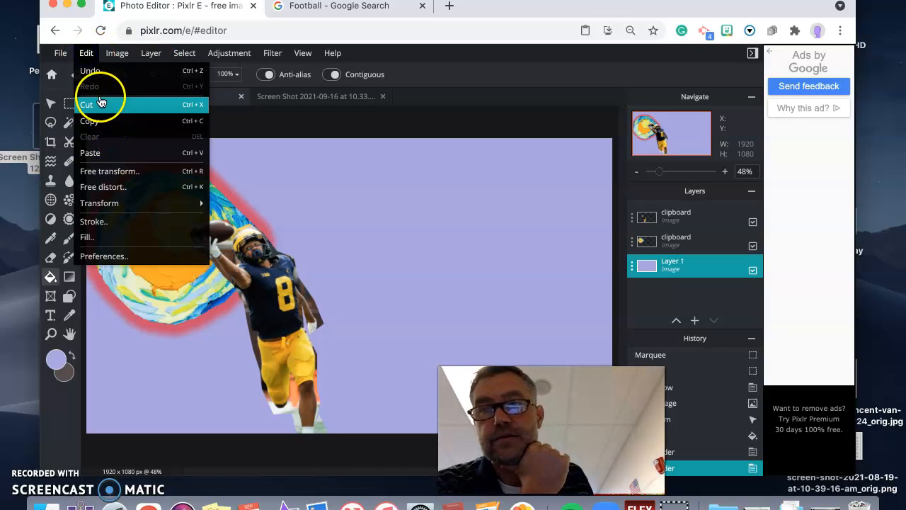
mouse_move(61, 54)
left_click(68, 91)
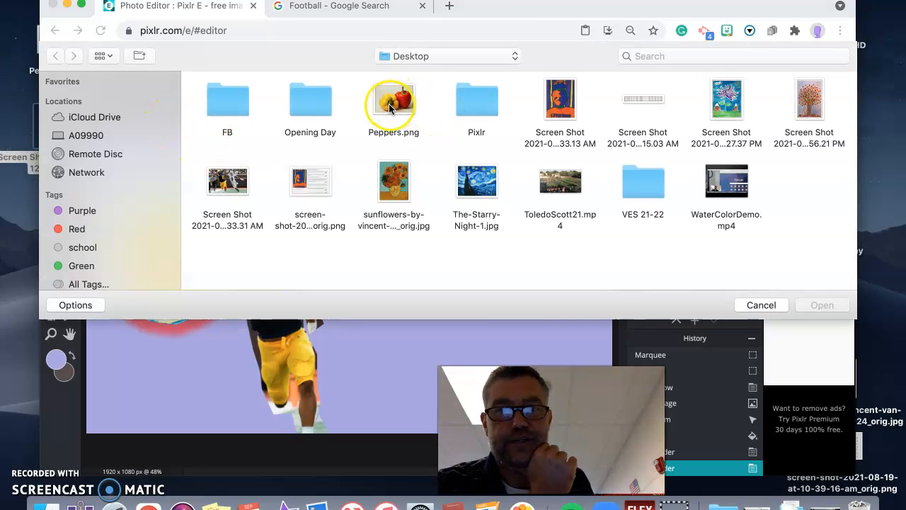
double_click(389, 107)
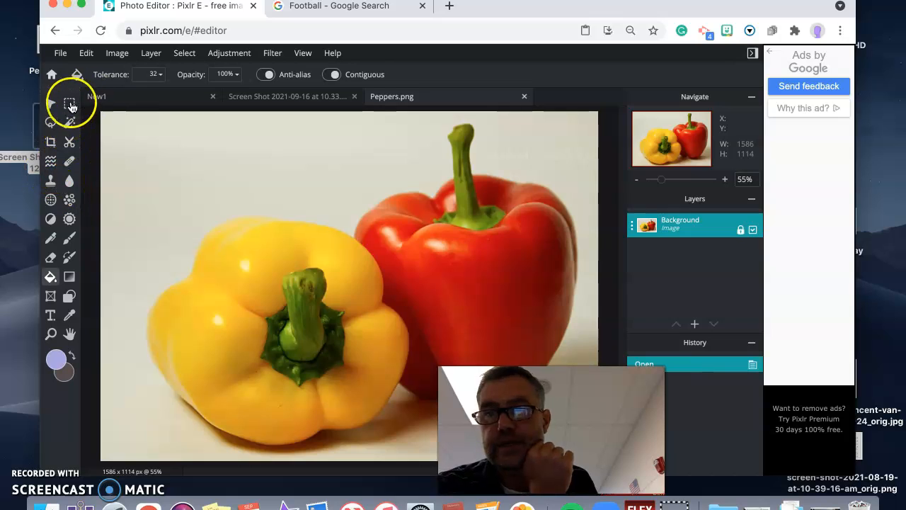
left_click(50, 121)
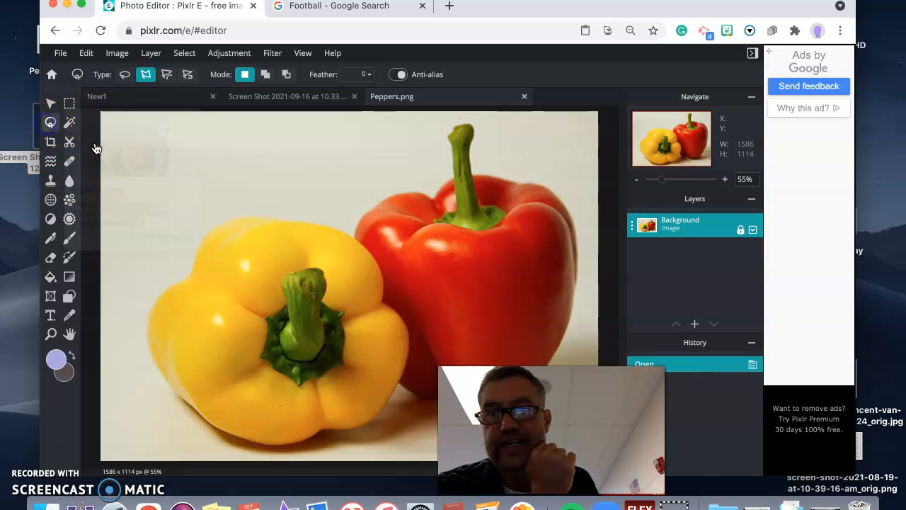
left_click(152, 290)
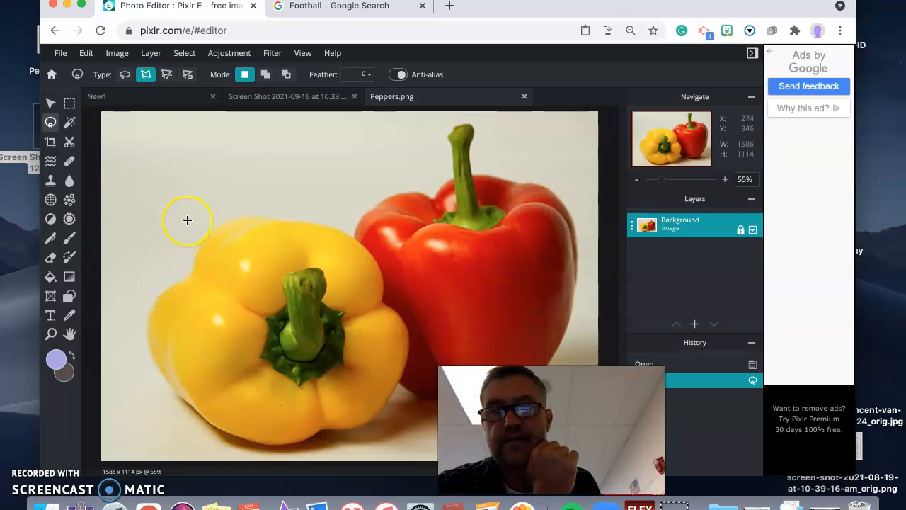
left_click(251, 277)
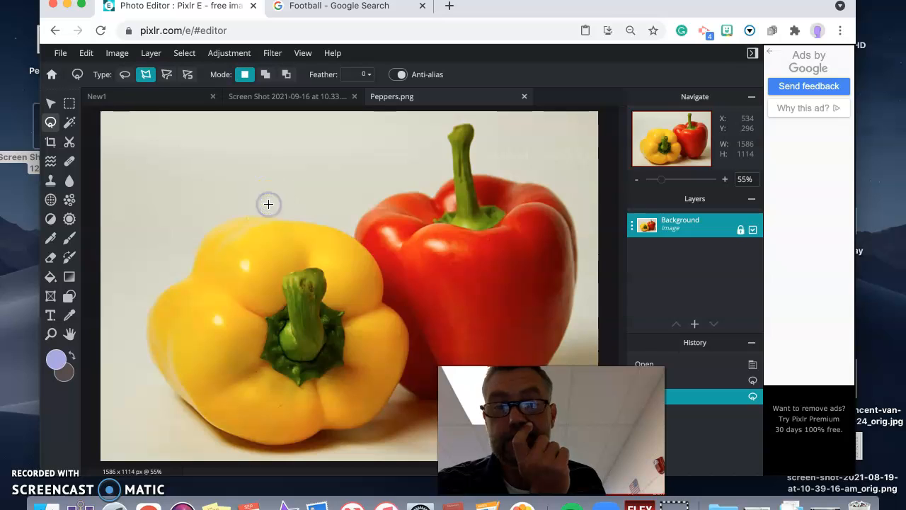
left_click(138, 322)
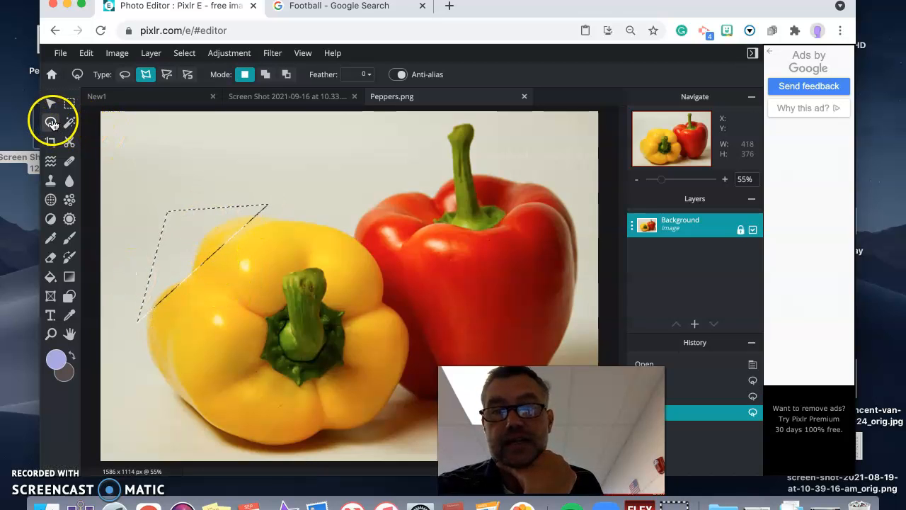
- Clear the polygon selection and outline the whole yellow pepper with a freehand lasso selection
left_click(124, 75)
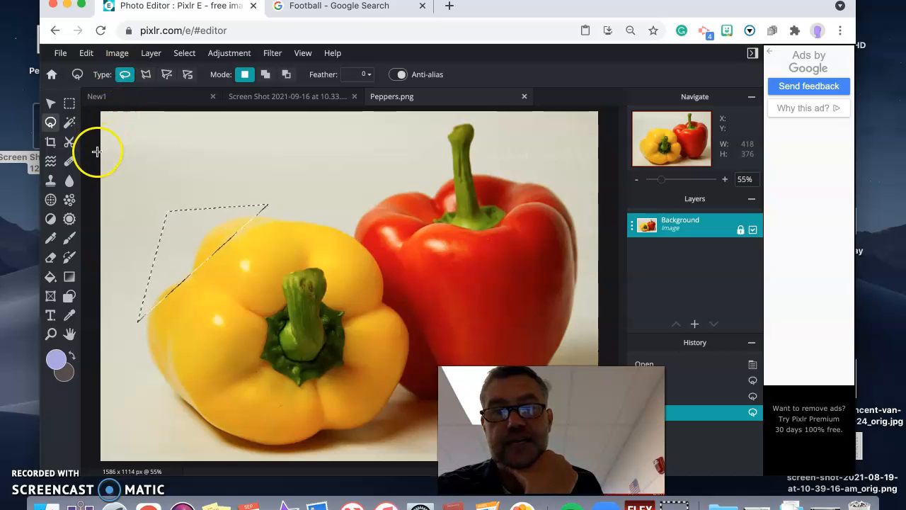
left_click(97, 152)
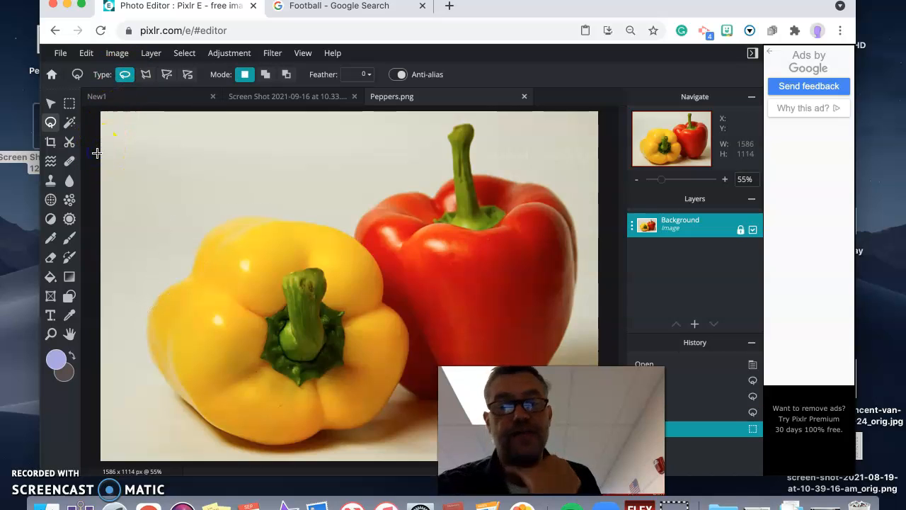
left_click_drag(229, 214, 229, 214)
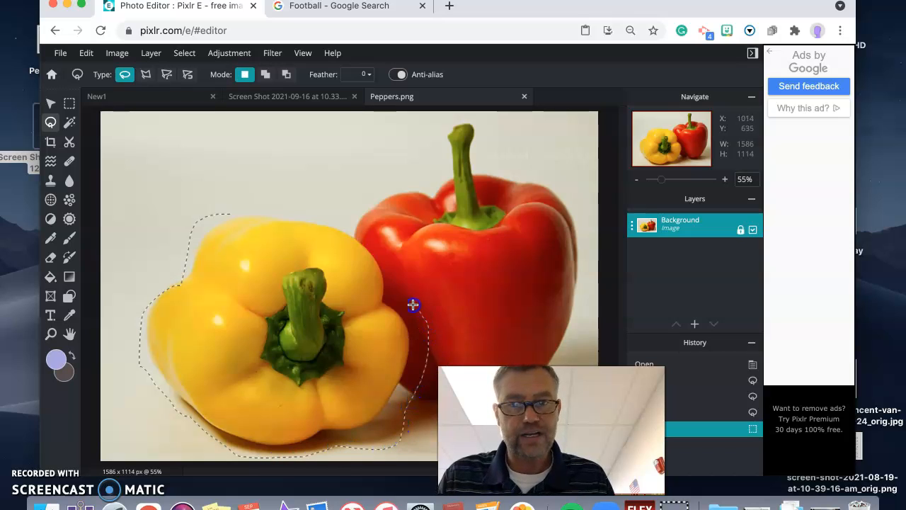
left_click_drag(345, 218, 287, 200)
left_click_drag(222, 216, 222, 216)
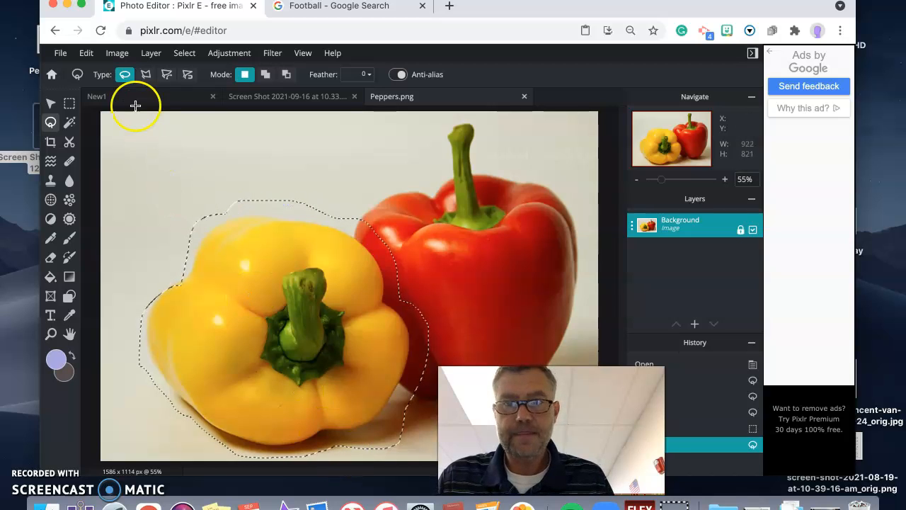
- Copy the selected yellow pepper and paste it into the New1 canvas as a new layer
left_click(86, 53)
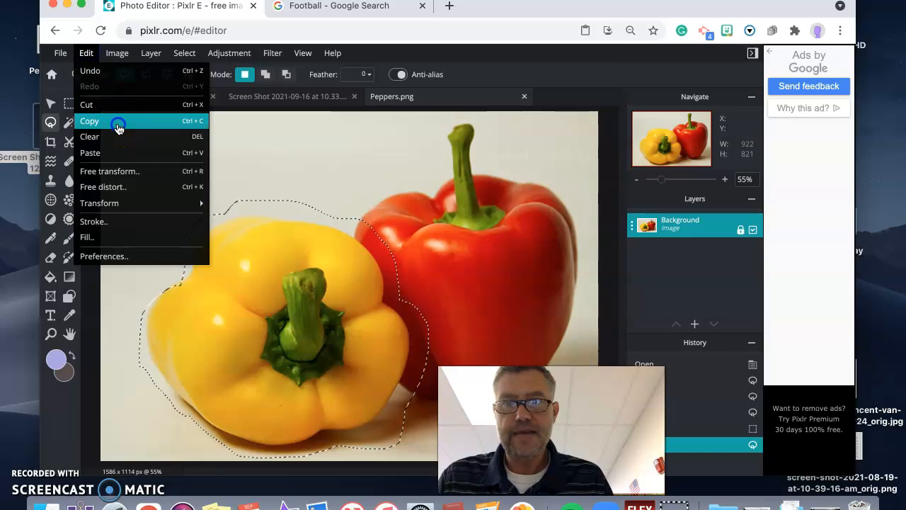
left_click(118, 122)
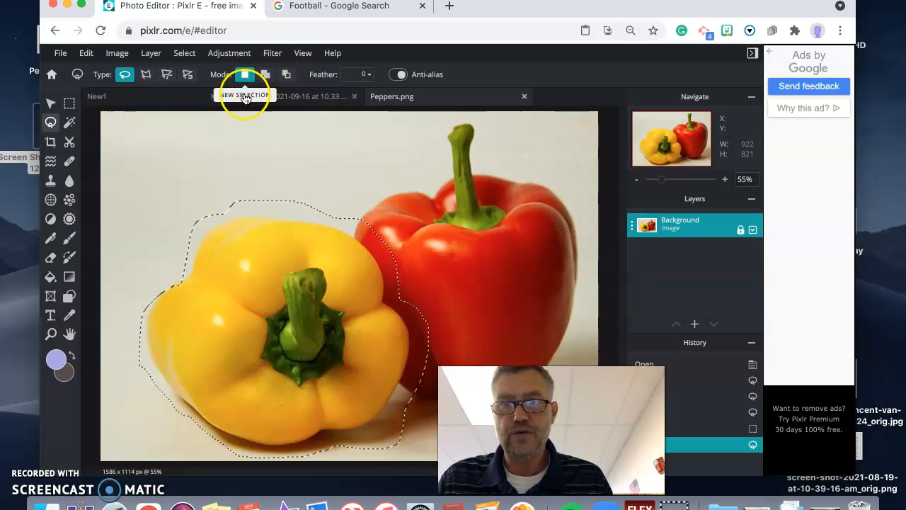
left_click(174, 97)
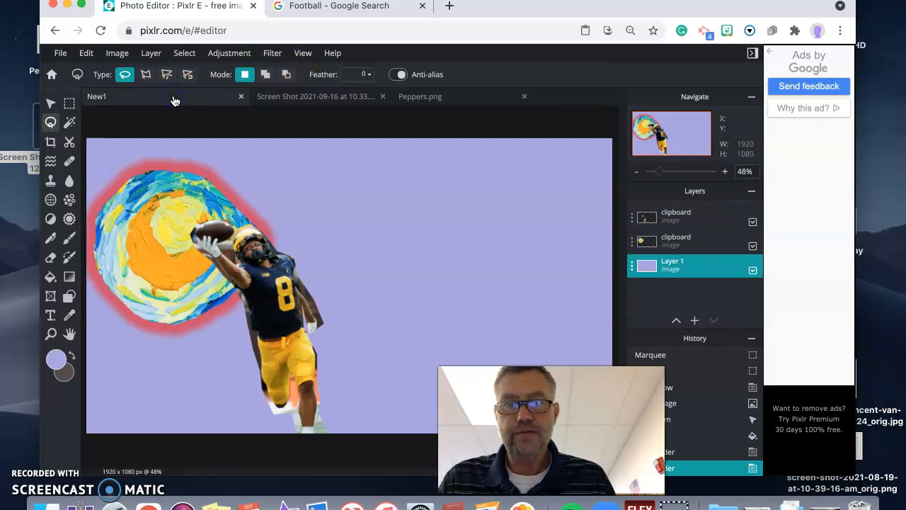
left_click(86, 53)
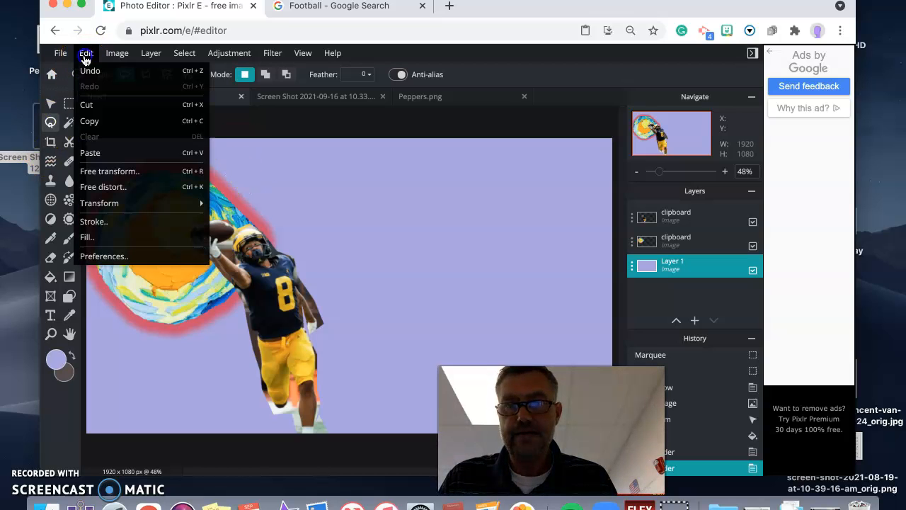
left_click(106, 153)
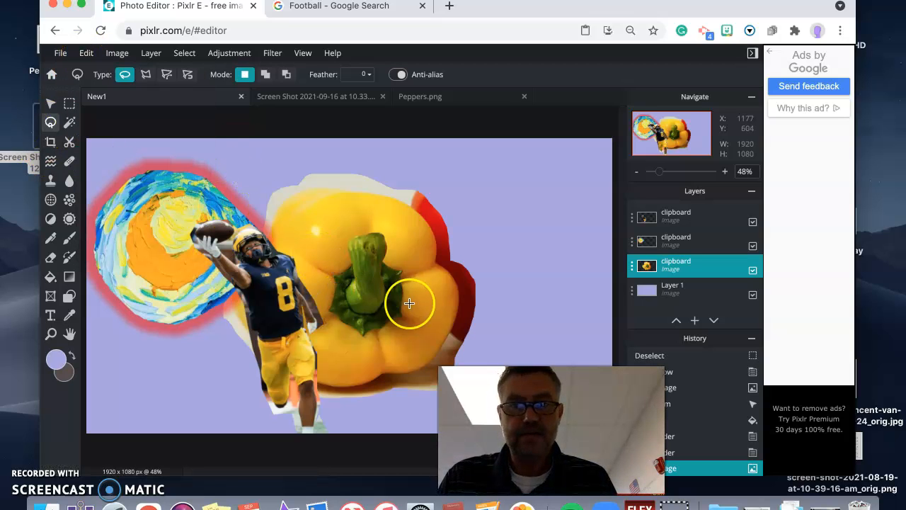
left_click_drag(450, 294, 459, 290)
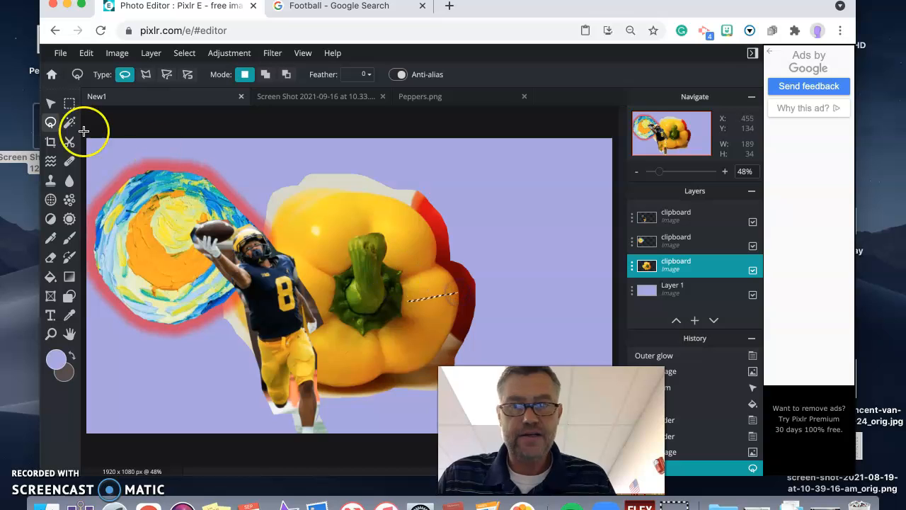
left_click(50, 104)
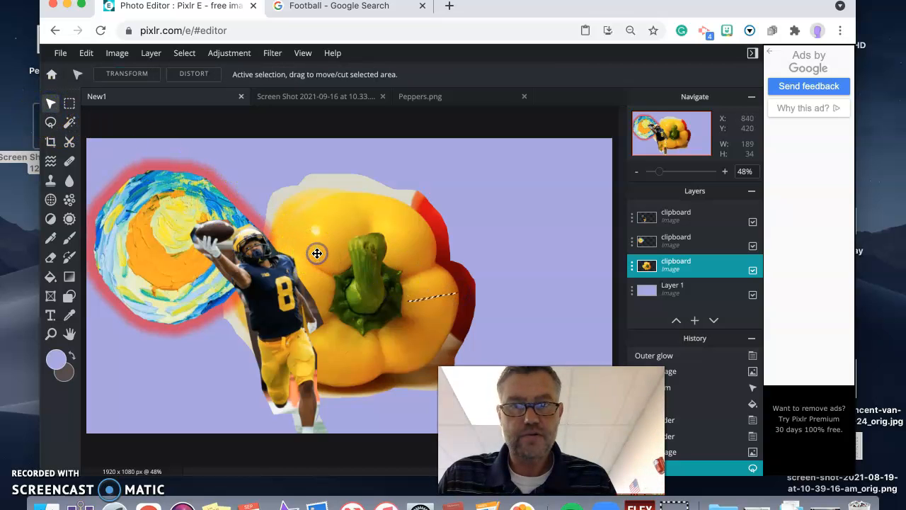
left_click_drag(382, 249, 387, 244)
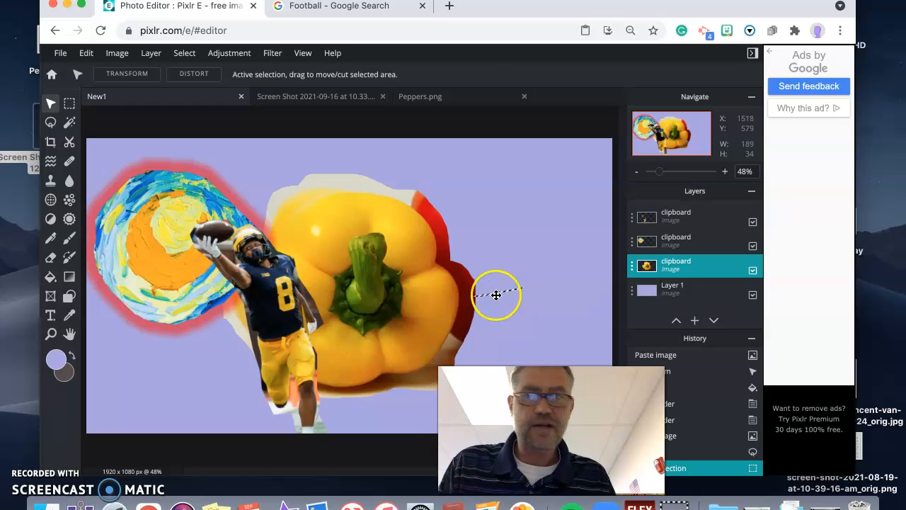
left_click(51, 124)
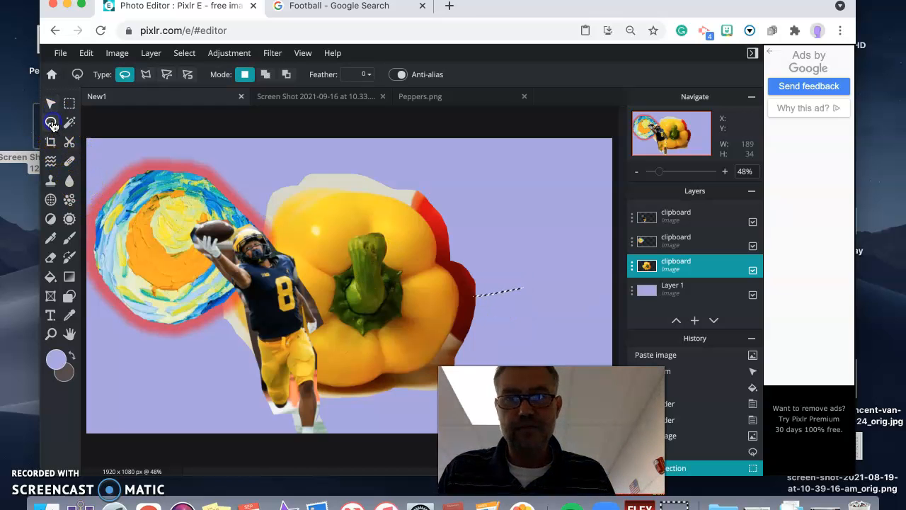
left_click(529, 225)
left_click(556, 363)
- Move the pasted pepper away from the player into the right half of the canvas, at about X 911, Y 89
left_click(50, 103)
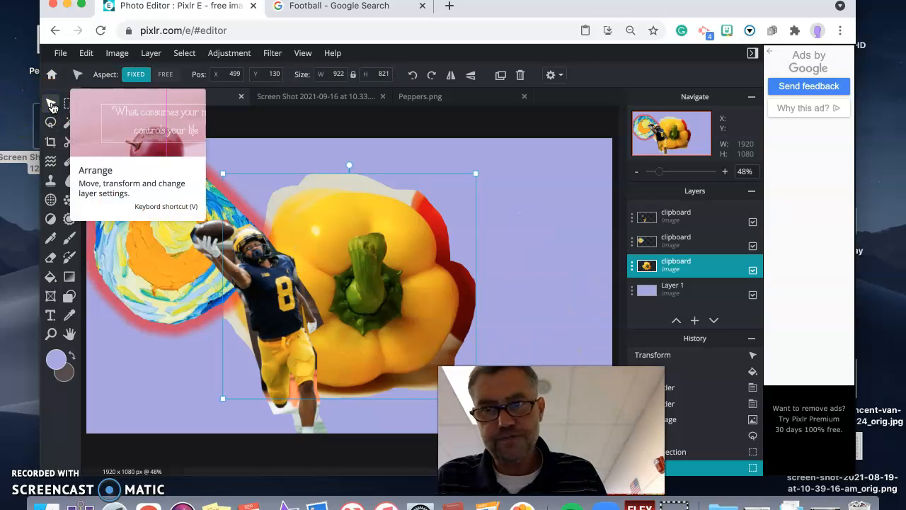
left_click_drag(363, 245, 477, 230)
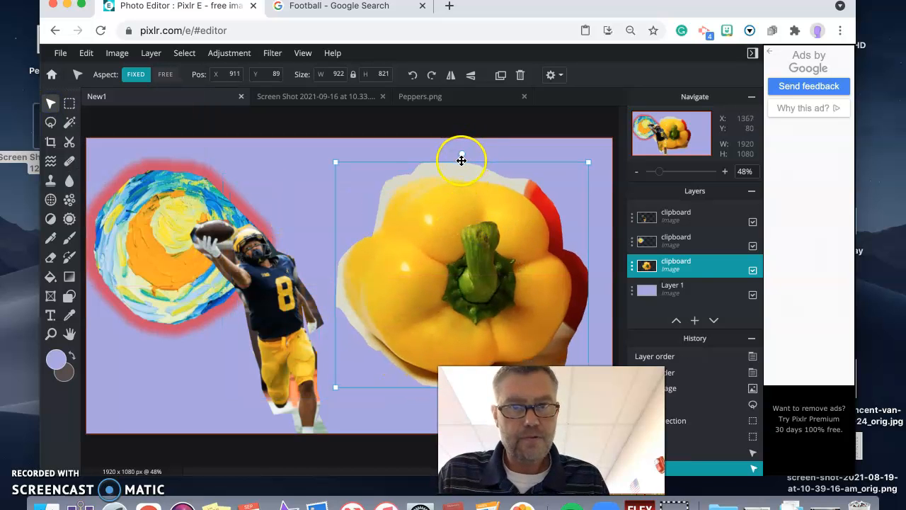
mouse_move(462, 161)
left_mouse_down()
mouse_move(410, 165)
mouse_move(475, 167)
left_mouse_up()
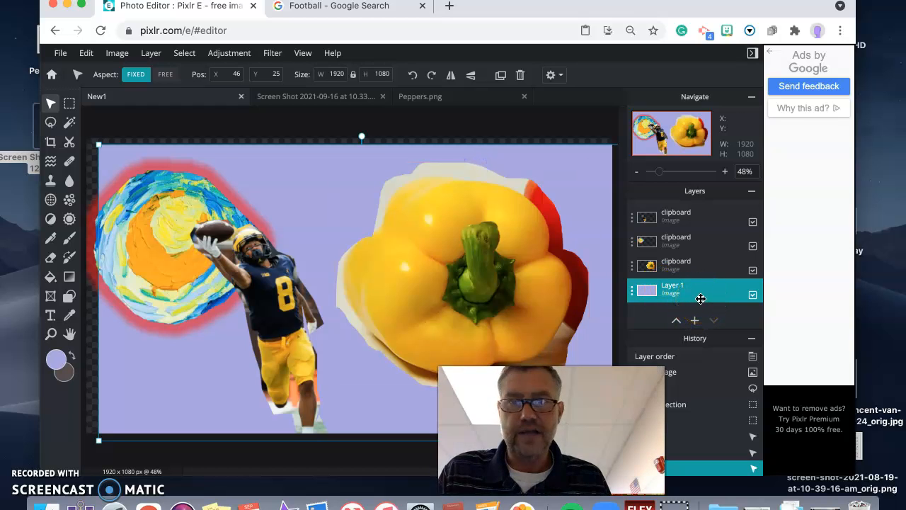
left_click(86, 53)
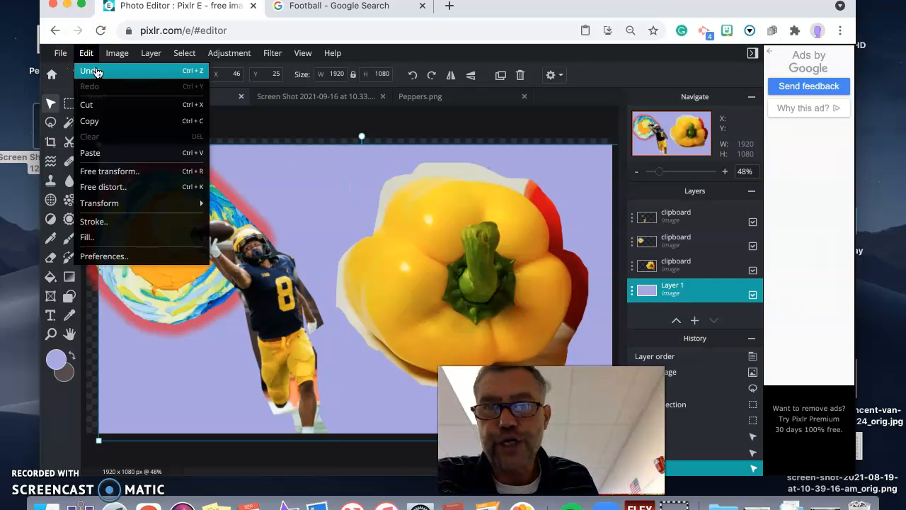
left_click(97, 72)
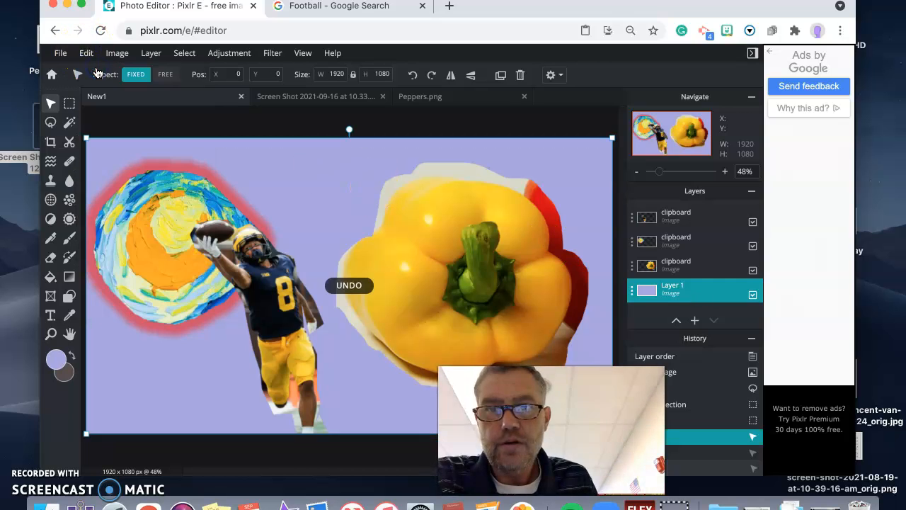
left_click(87, 55)
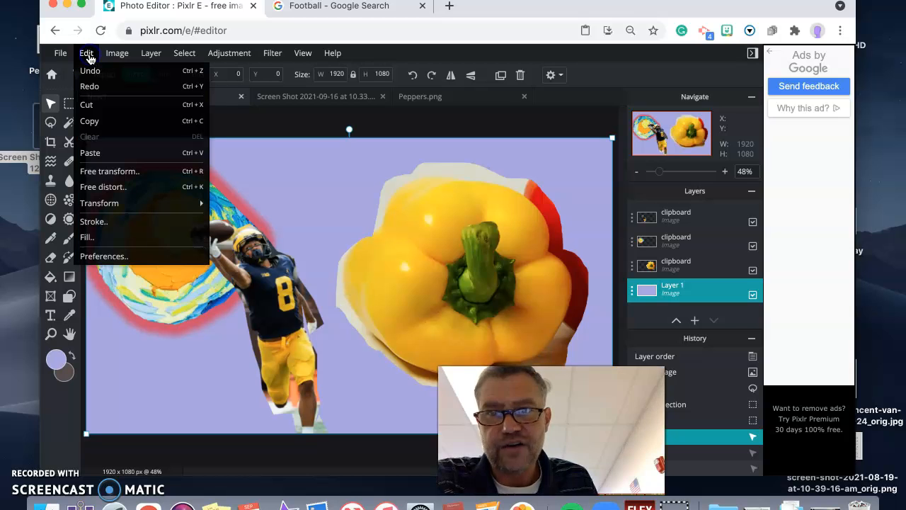
left_click(87, 54)
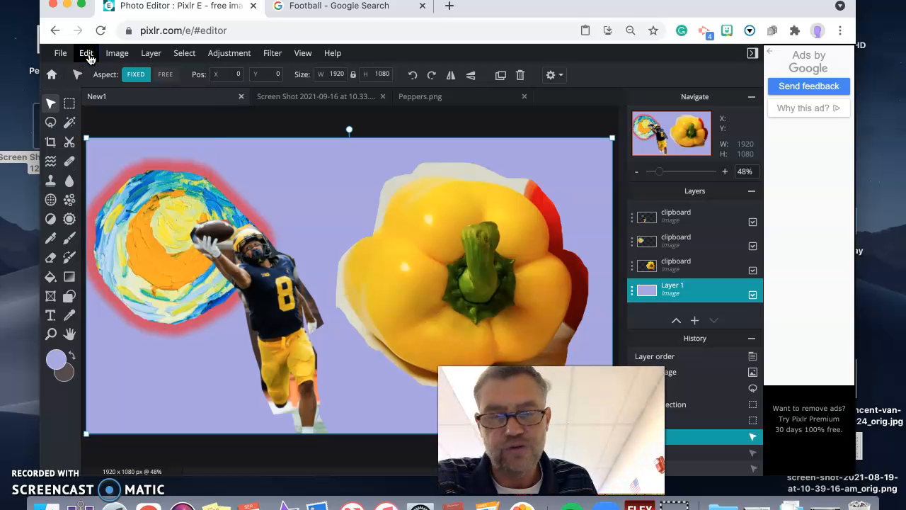
- Reselect the pepper layer and shift it against the canvas's right edge, to about X 998, Y 151
left_click(507, 262)
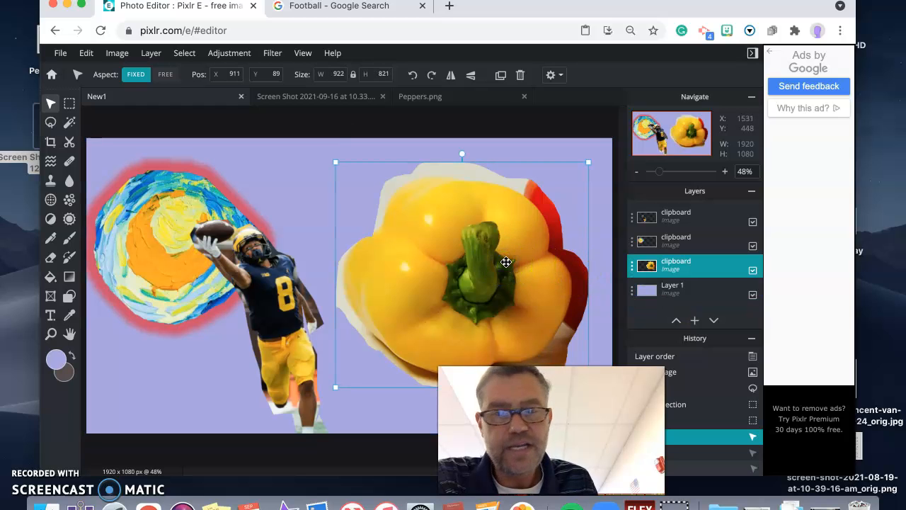
left_click_drag(506, 262, 531, 278)
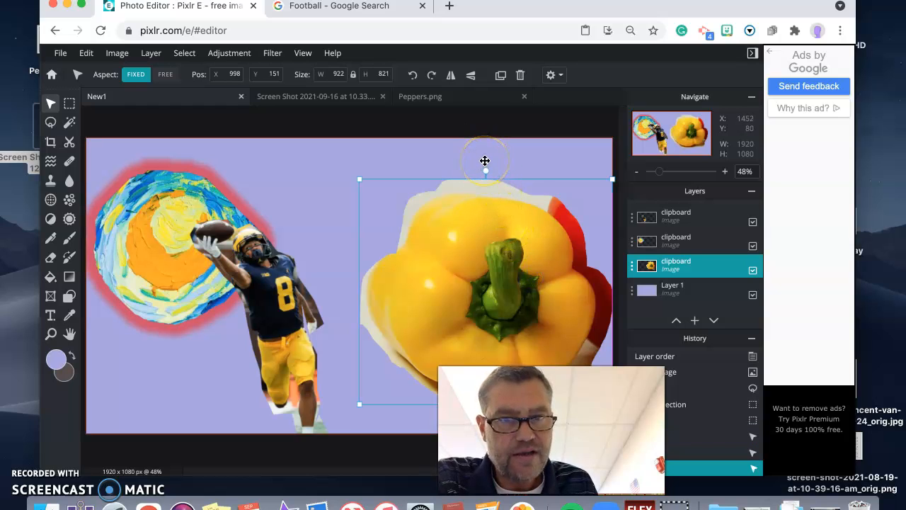
left_click_drag(485, 161, 507, 180)
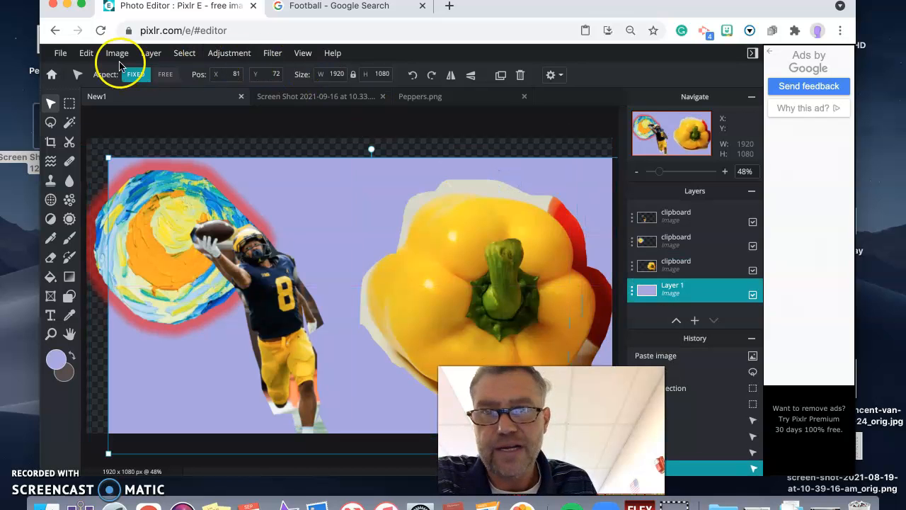
left_click(86, 53)
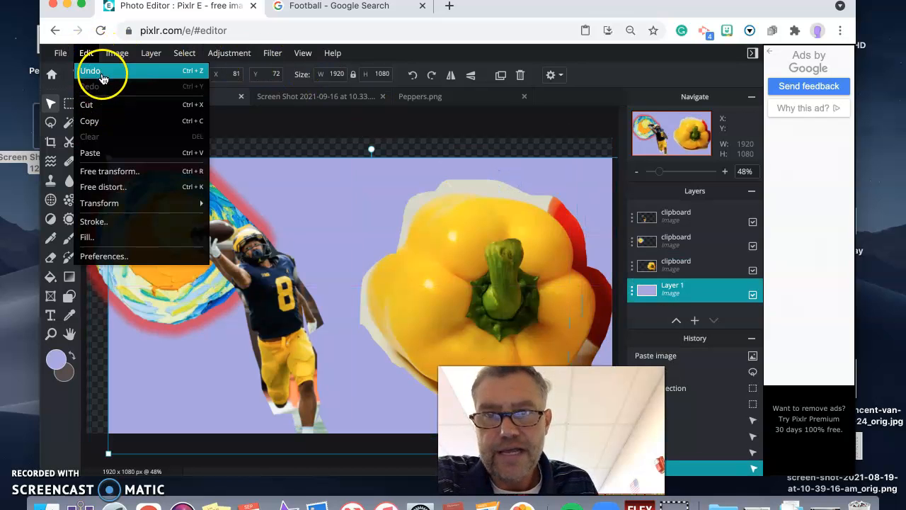
left_click(99, 71)
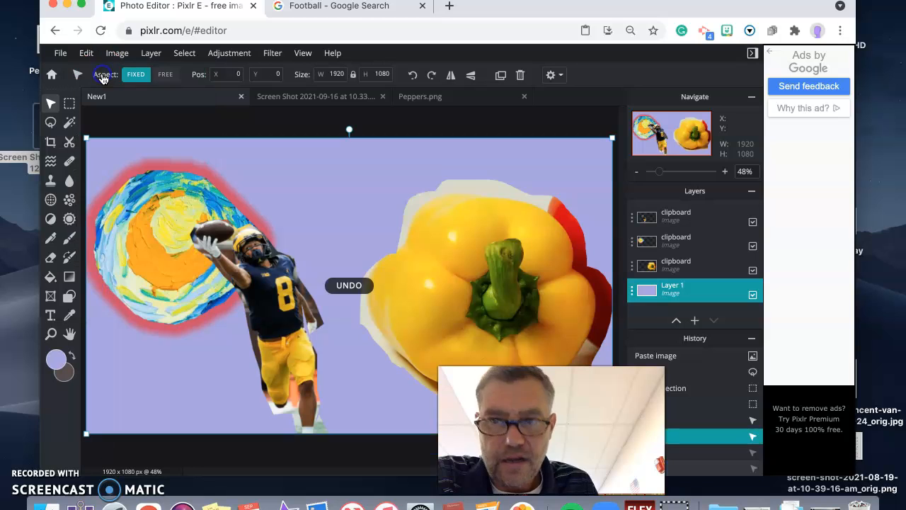
left_click(477, 302)
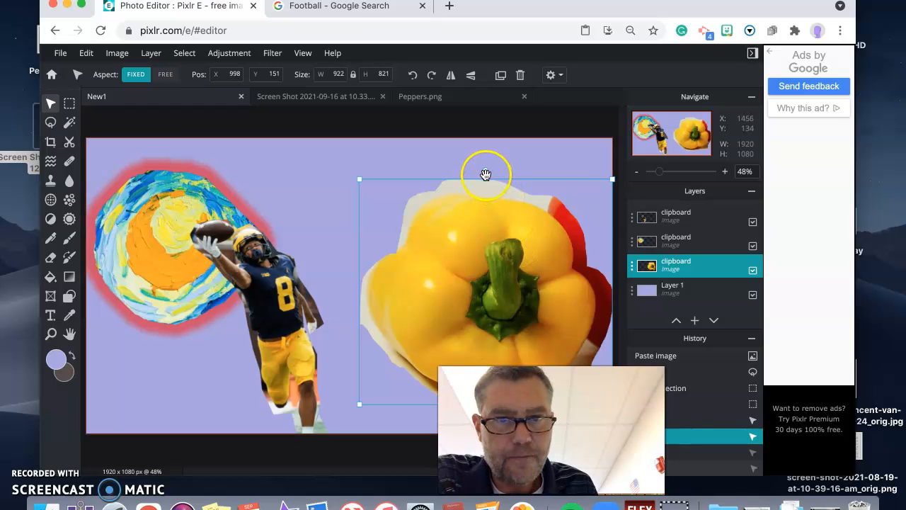
mouse_move(486, 176)
left_mouse_down()
mouse_move(461, 178)
mouse_move(499, 176)
left_mouse_up()
left_click(506, 260)
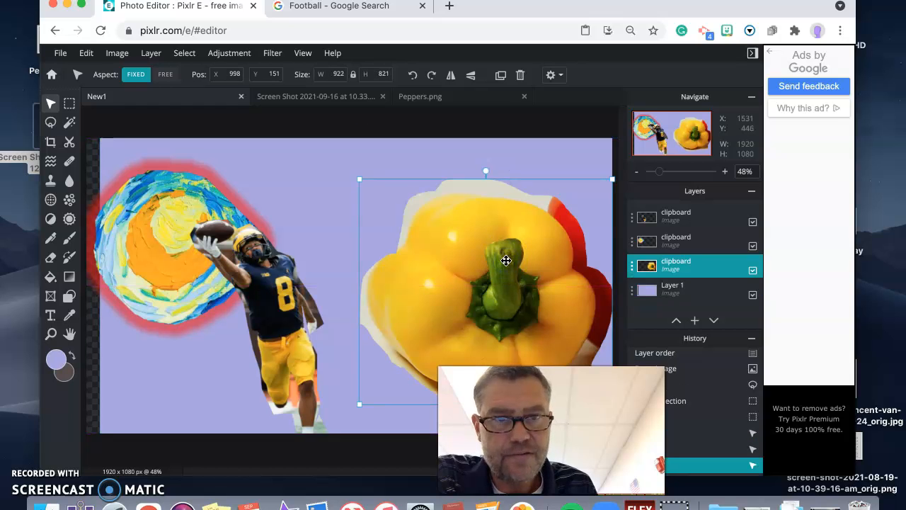
left_click(86, 52)
left_click(89, 72)
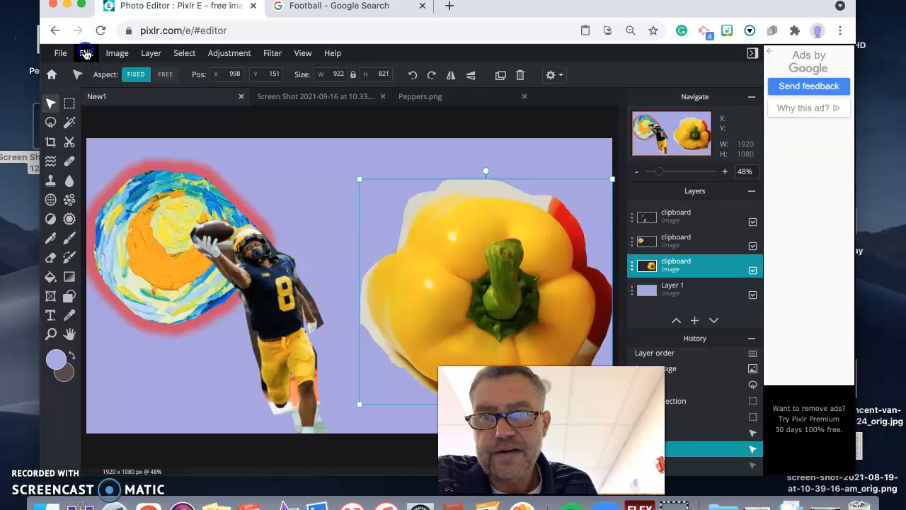
- Undo the pepper layer's last move
left_click(85, 52)
left_click(90, 72)
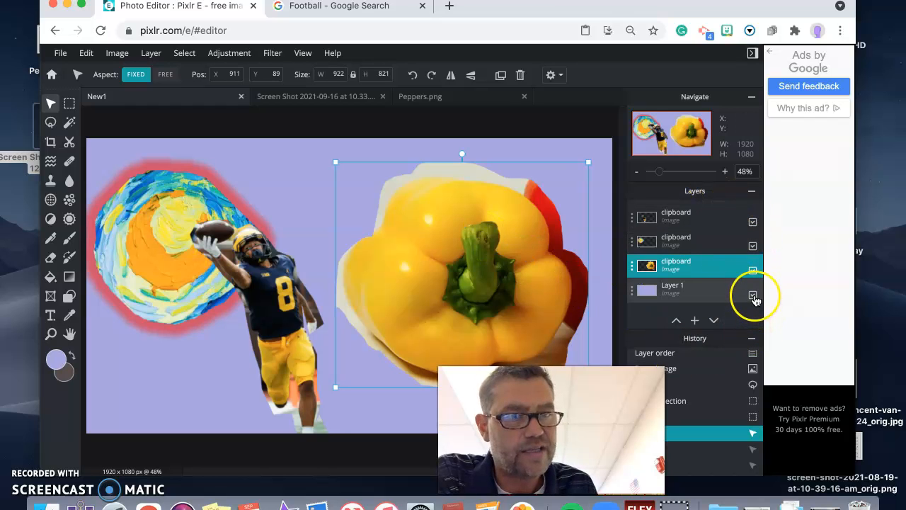
- Toggle the visibility of the purple background layer several times, leaving the layer hidden
left_click(753, 297)
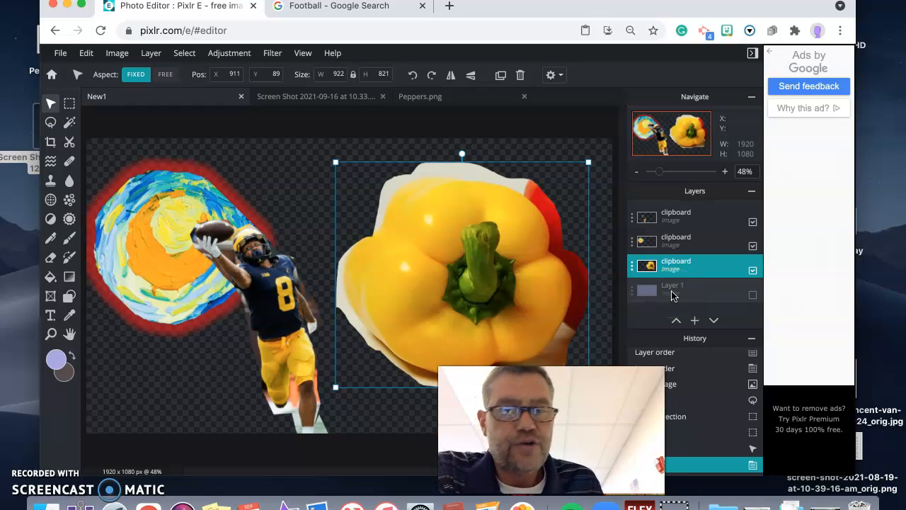
left_click(753, 295)
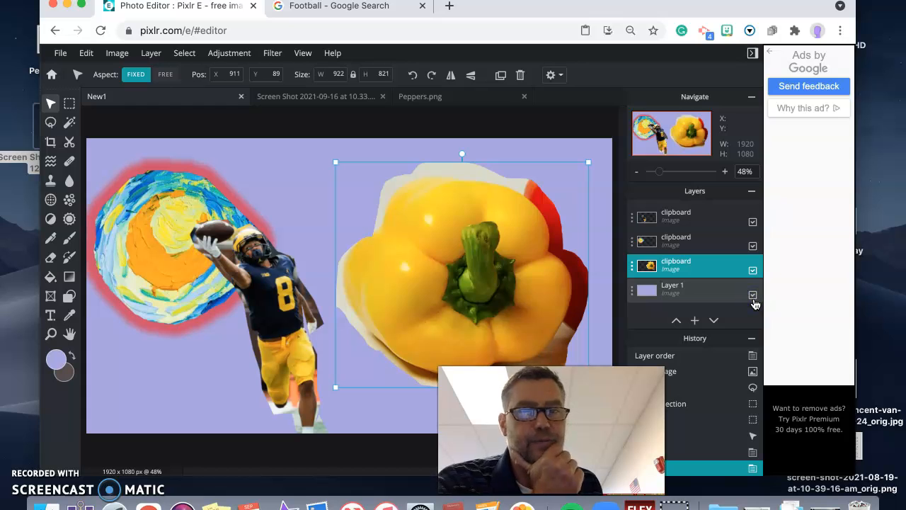
left_click(752, 296)
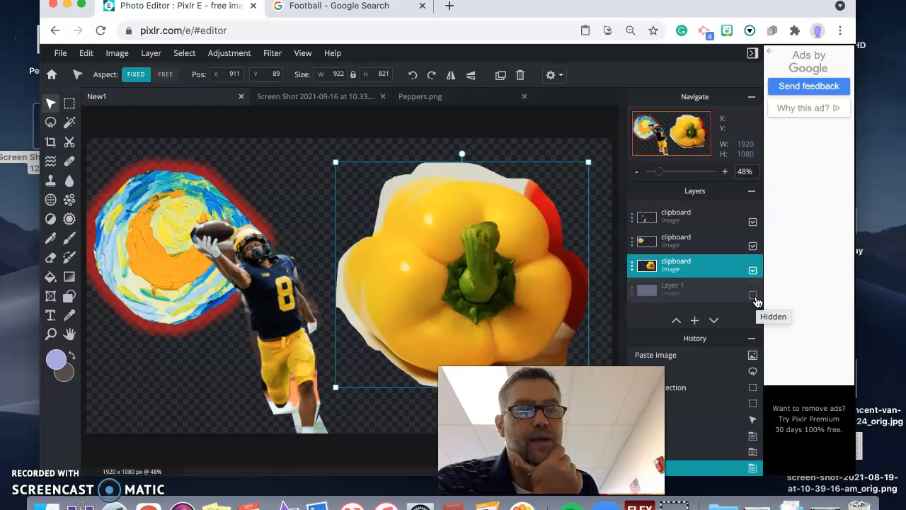
left_click(753, 296)
left_click(753, 297)
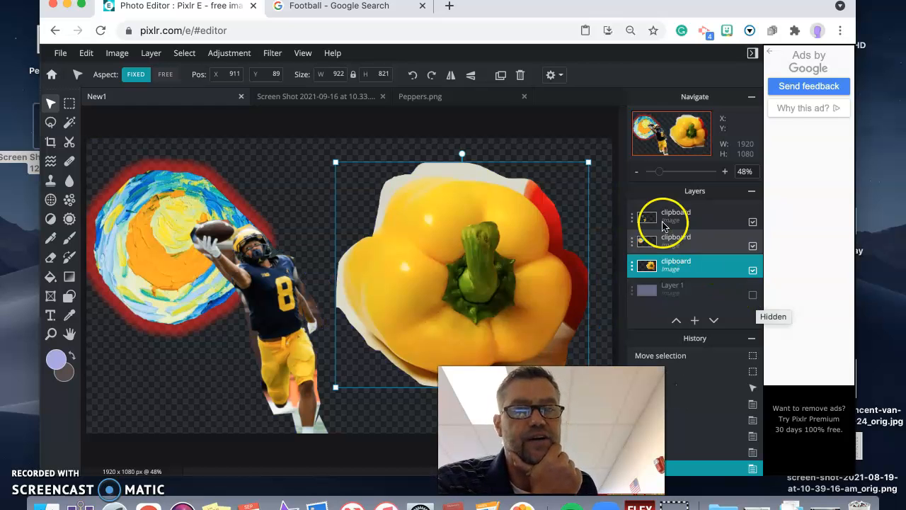
- Rotate the pepper clockwise, shrink it to about 418 × 372 px at about X 1355, Y 44, and show the purple background layer
left_click_drag(460, 153, 534, 221)
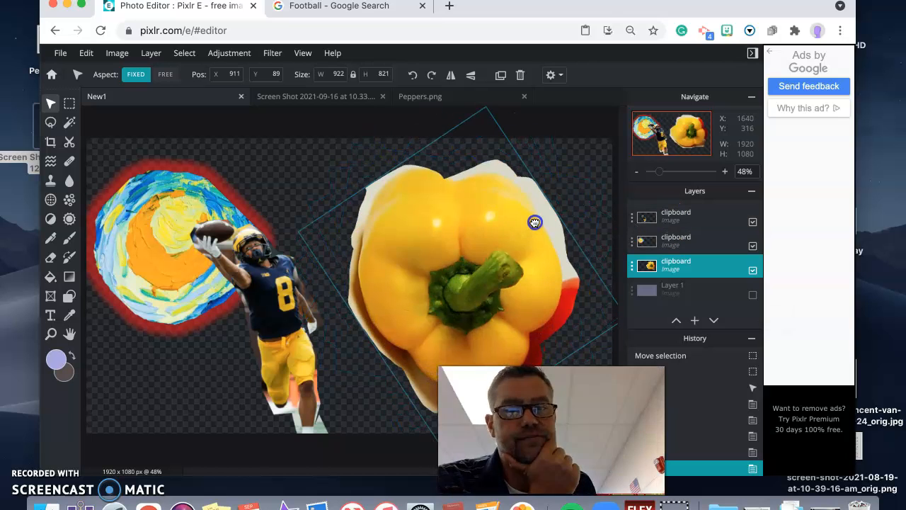
left_click_drag(475, 108, 515, 173)
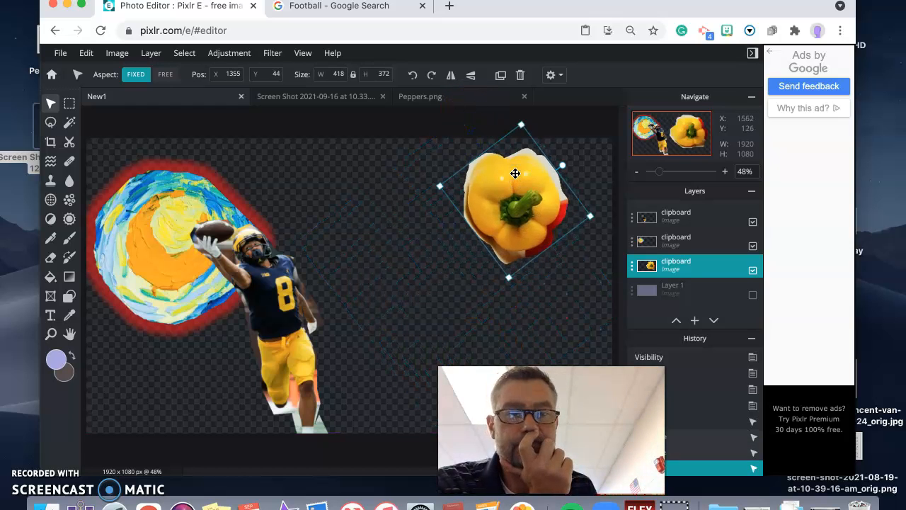
left_click(753, 295)
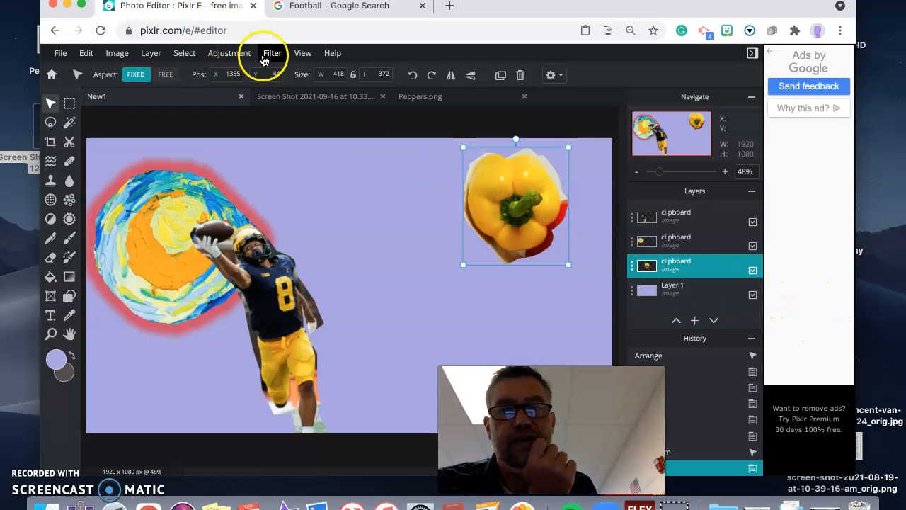
- Apply a black drop shadow to the pepper with 50% opacity, 15 px blur, offset x -76 px and offset y 47 px
left_click(271, 55)
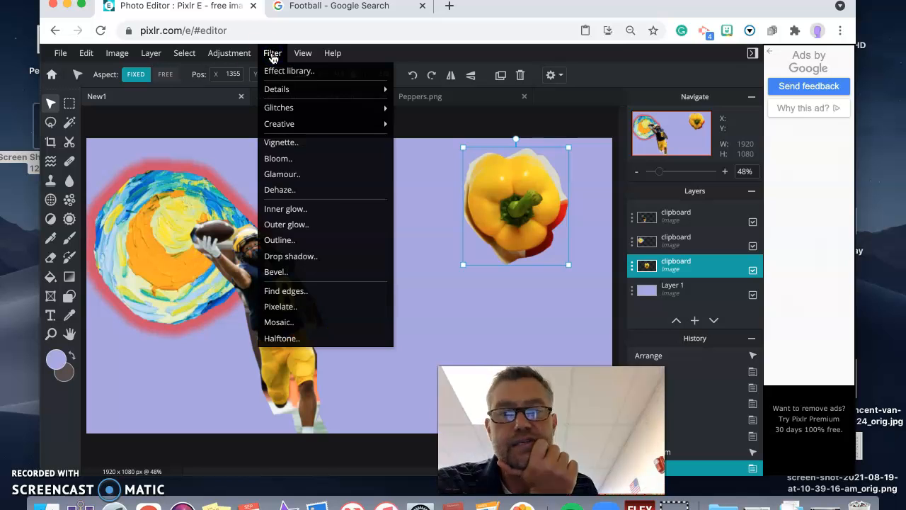
left_click(312, 257)
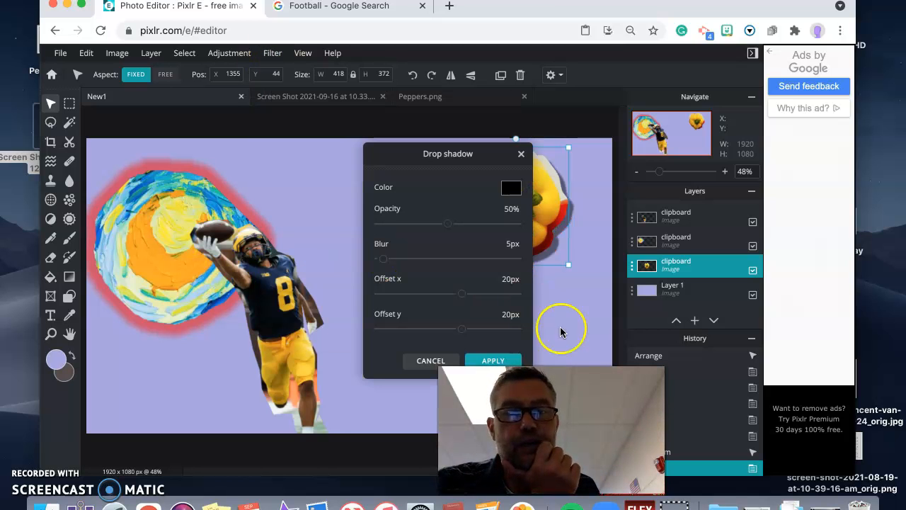
left_click_drag(496, 155, 187, 138)
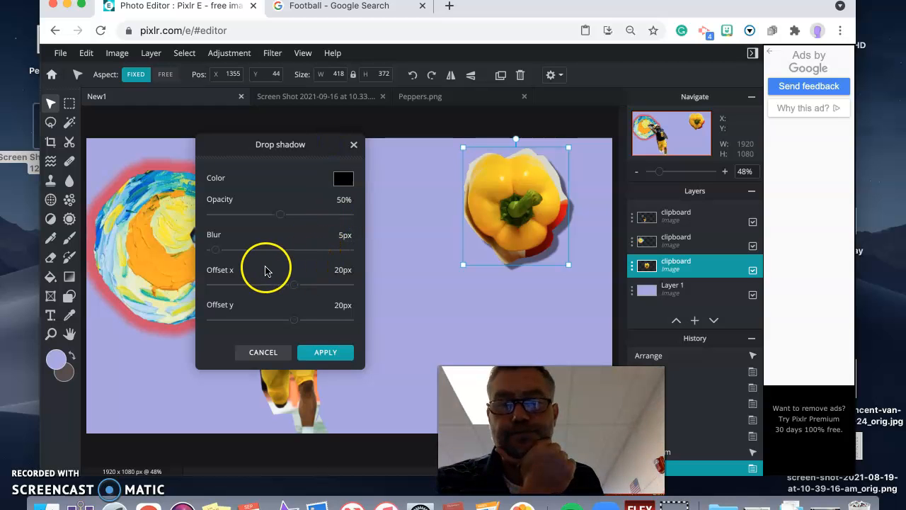
mouse_move(217, 252)
left_mouse_down()
mouse_move(256, 251)
mouse_move(225, 253)
left_mouse_up()
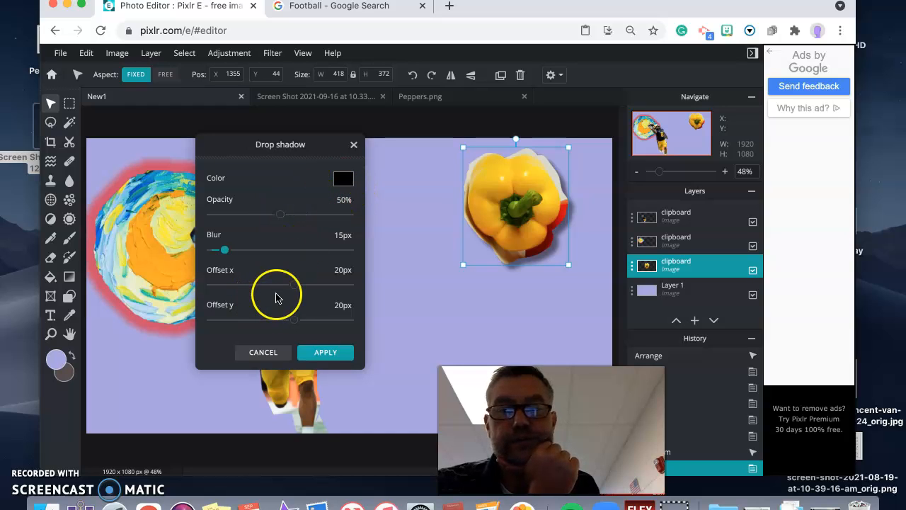
left_click_drag(294, 286, 255, 287)
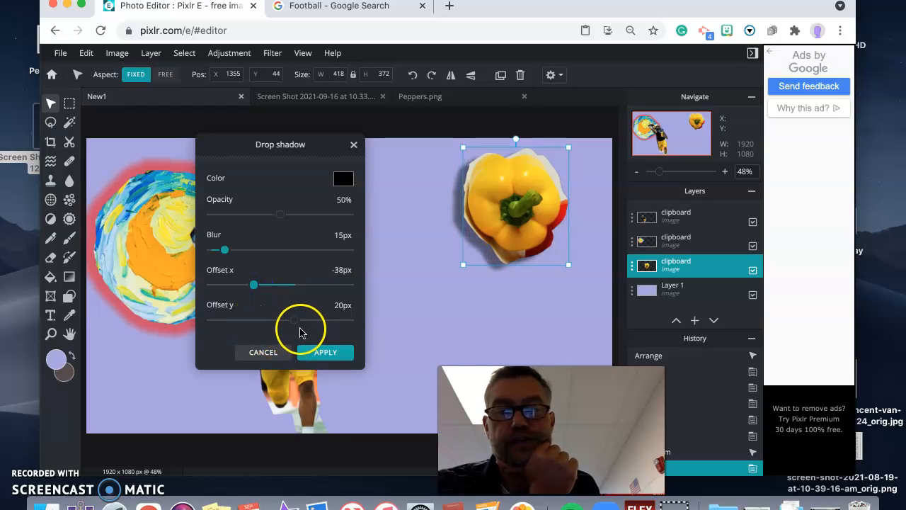
left_click_drag(295, 325, 314, 328)
left_click_drag(254, 286, 228, 286)
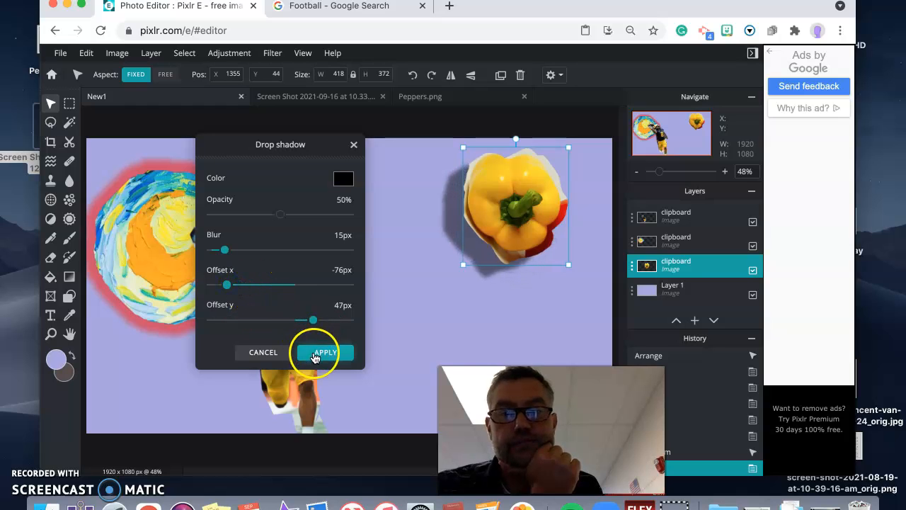
left_click(316, 354)
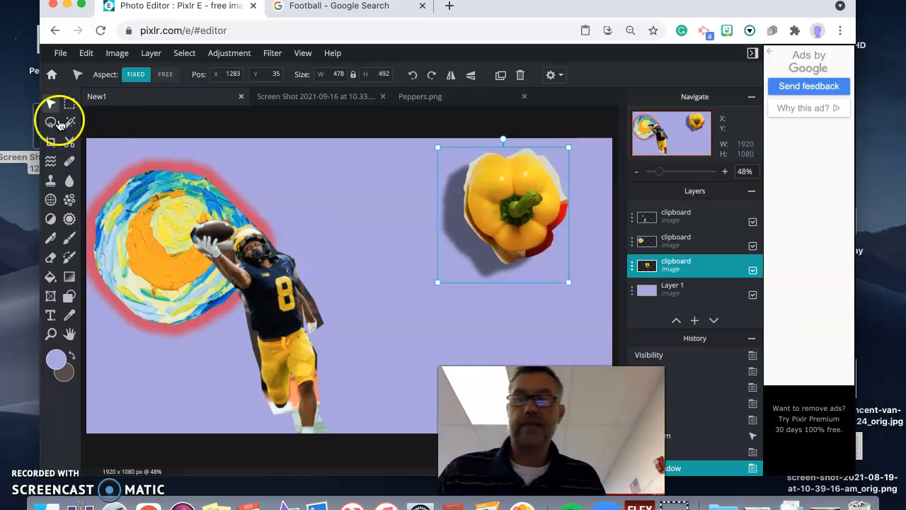
- Switch to the Lasso selection tool in freehand mode
left_click(50, 124)
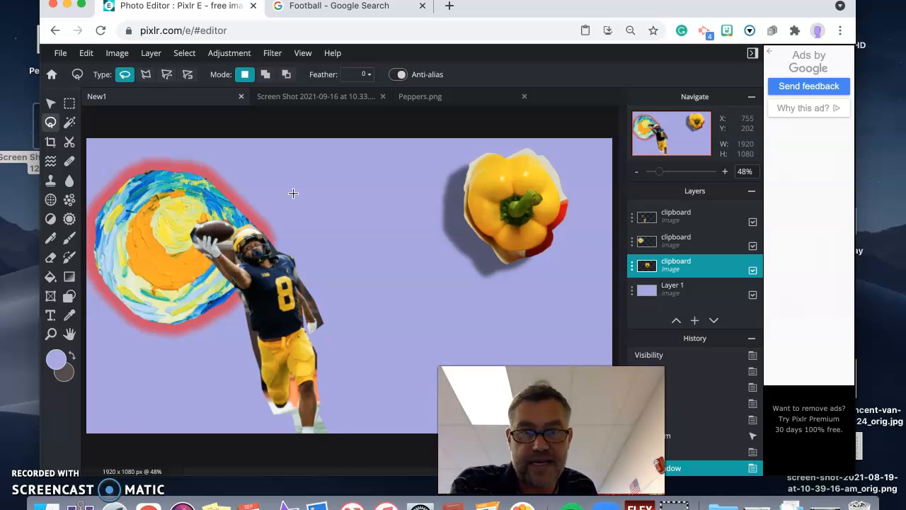
left_click(173, 219)
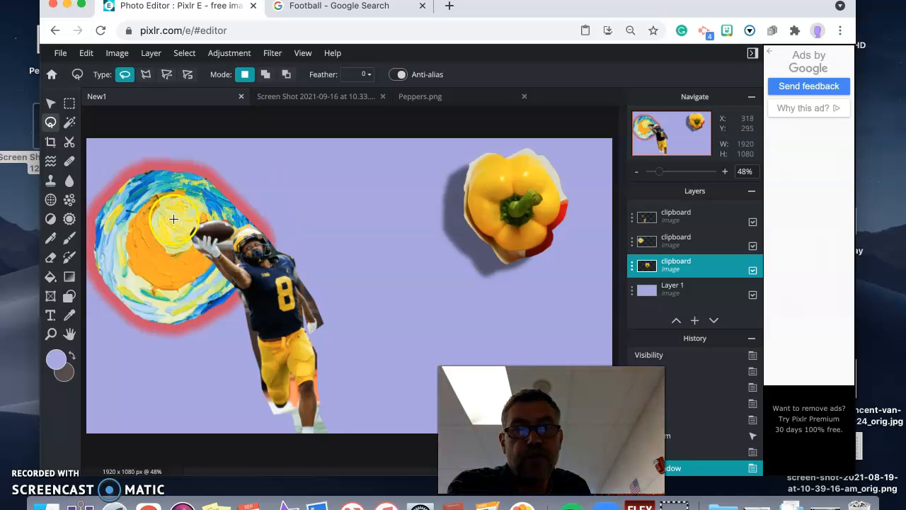